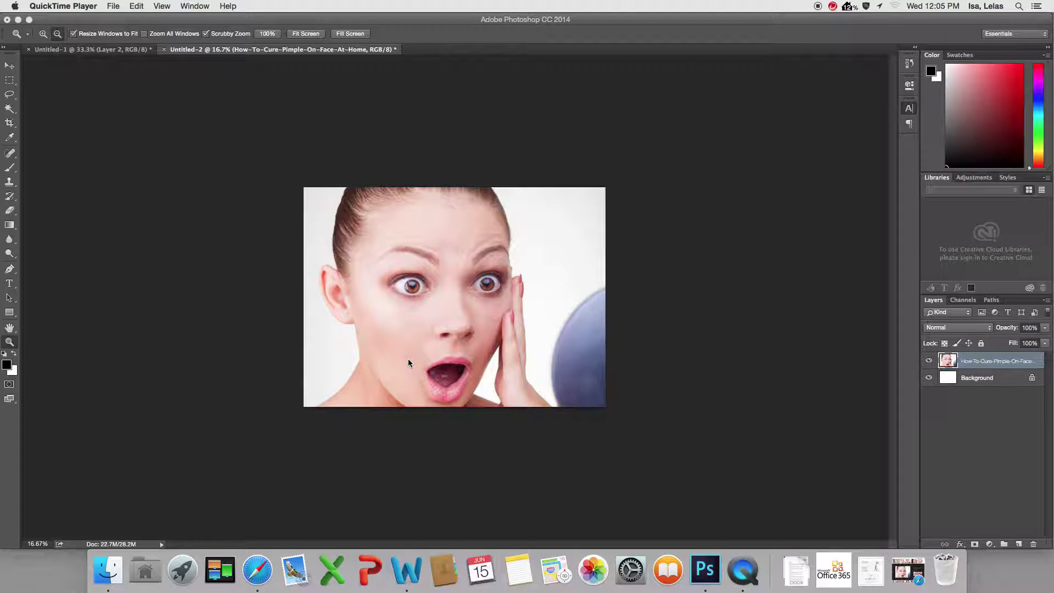
Step: Bring Safari's pimple face image search back up beside the Photoshop photo
click(262, 574)
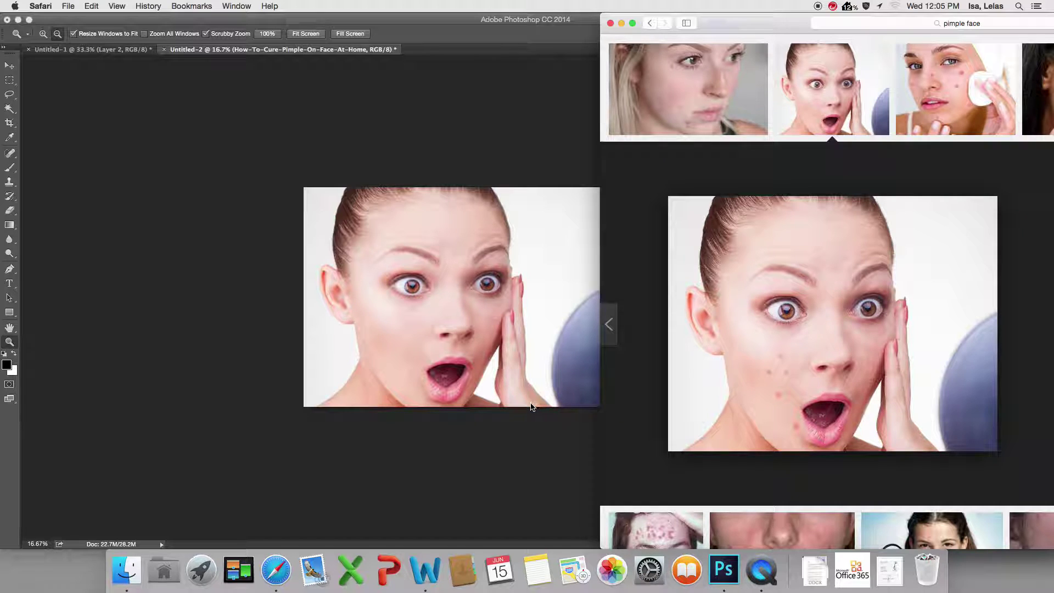
Step: Zoom out on the photo, move the Photoshop window aside, and minimize the Safari window
click(531, 405)
click(511, 354)
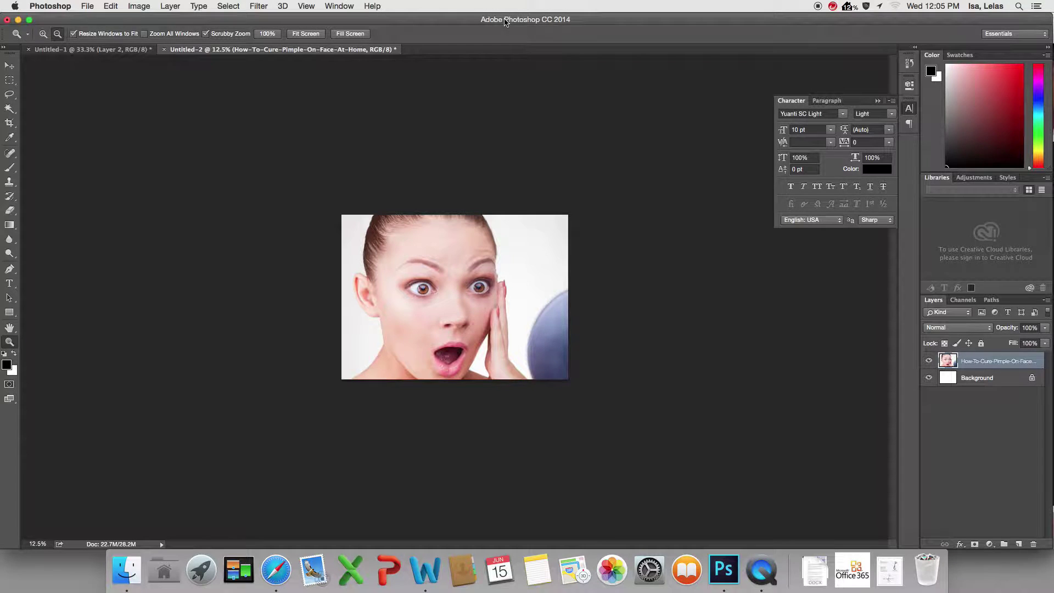
drag(506, 21, 397, 21)
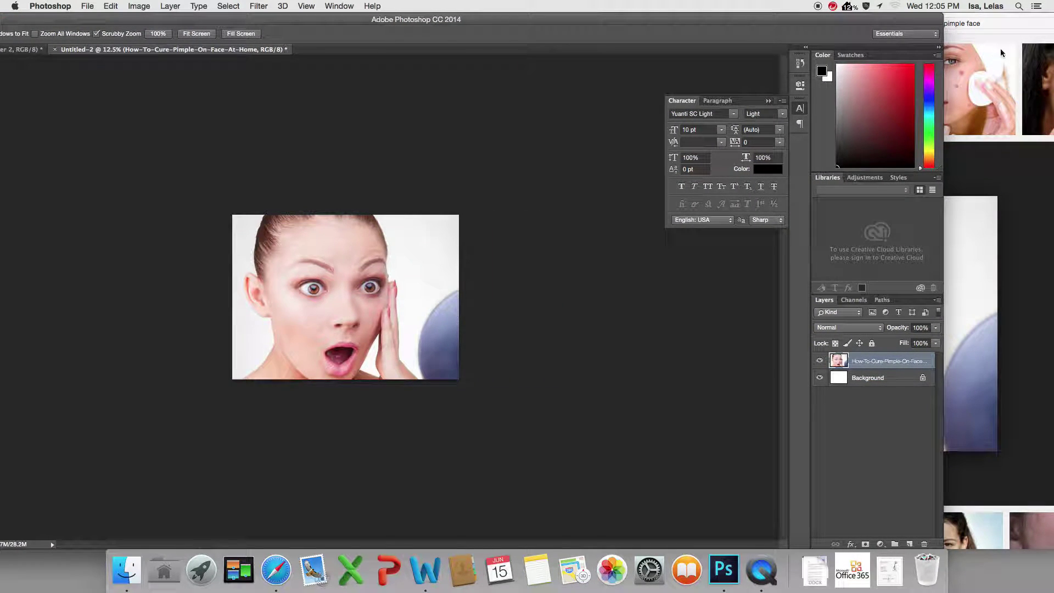
click(1000, 53)
click(622, 24)
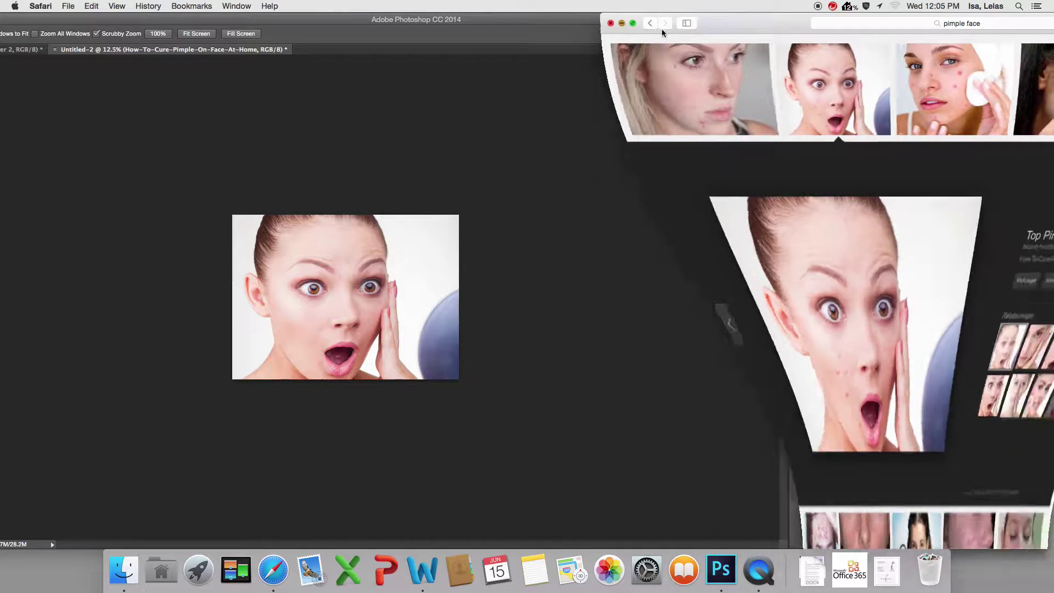
Step: Cancel placing the desktop photo, zoom out, and maximize the Photoshop window
drag(1025, 132, 554, 251)
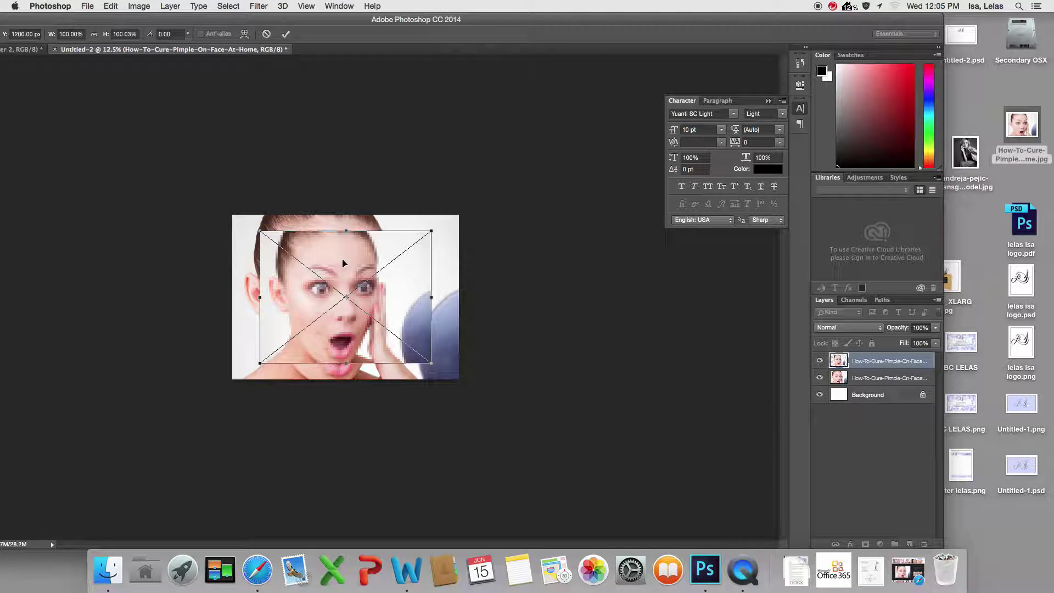
key(Escape)
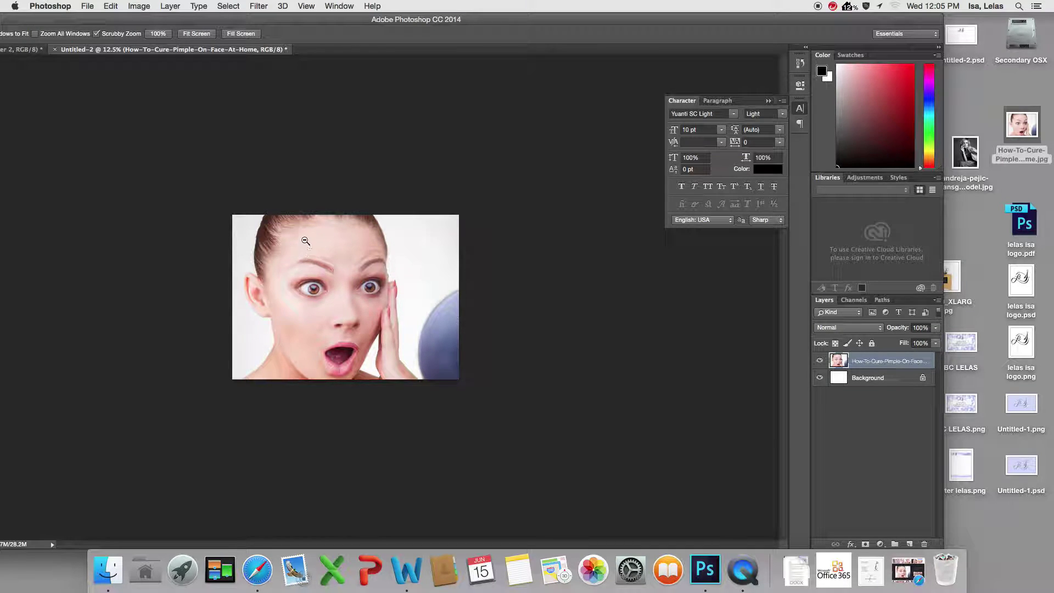
alt+click(306, 241)
drag(266, 21, 405, 26)
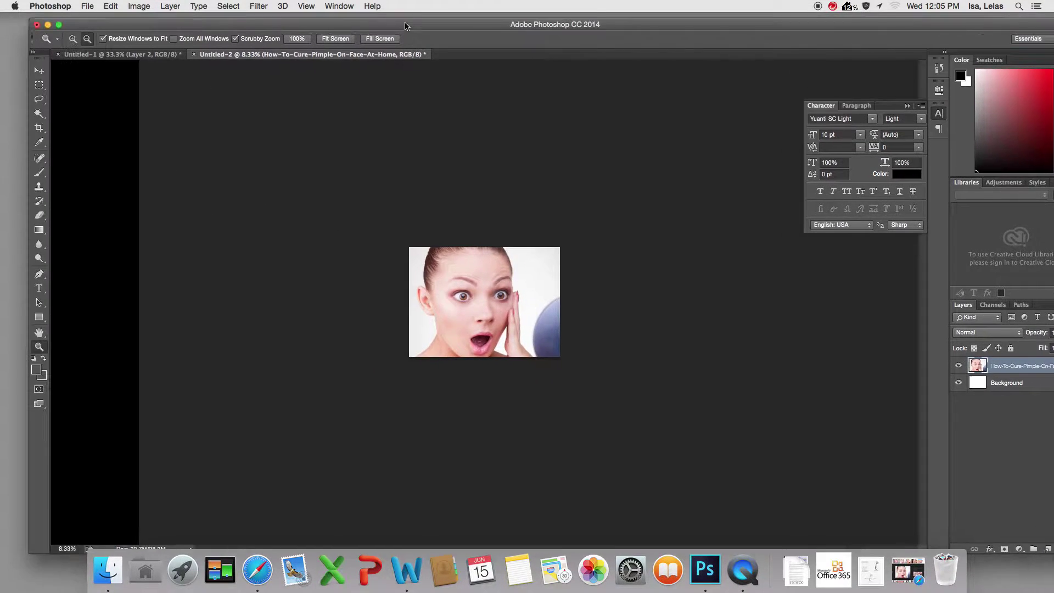
double_click(405, 26)
Step: Create a new blank 11 × 8 inch, 300 pixels/inch document, Untitled-3
click(87, 6)
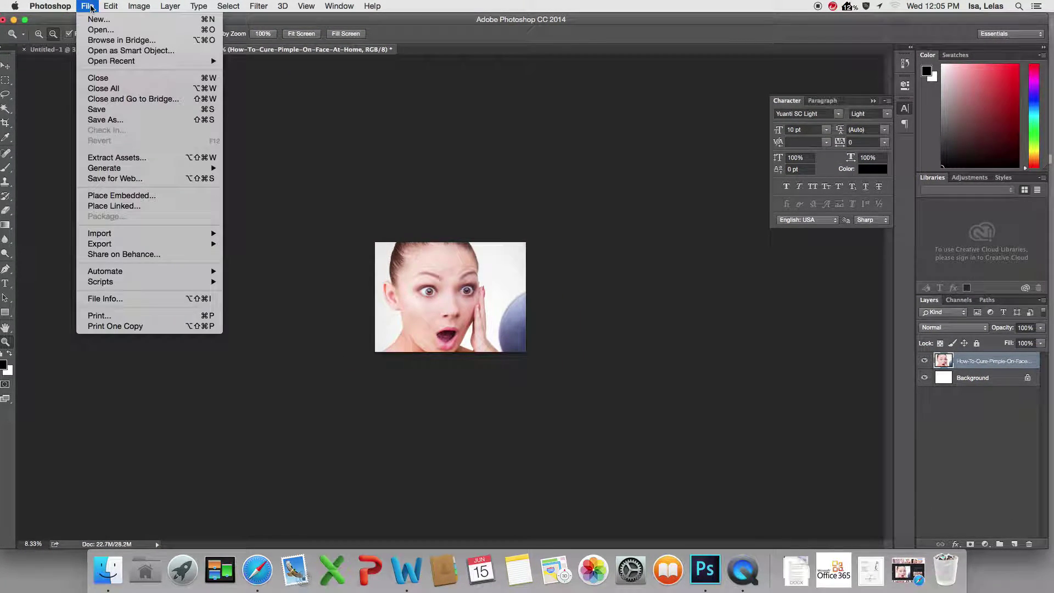
click(100, 22)
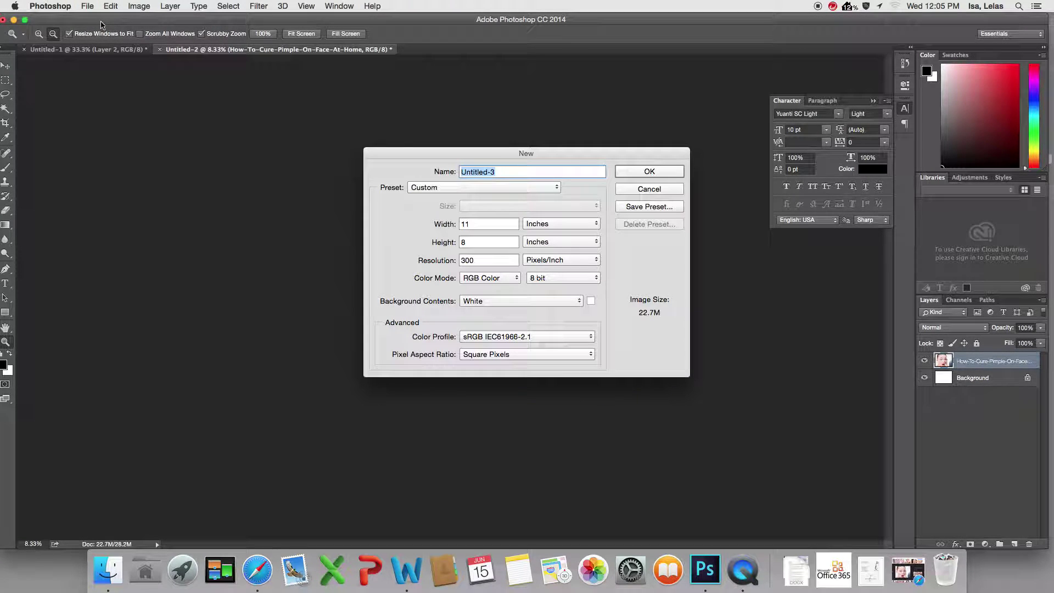
click(655, 173)
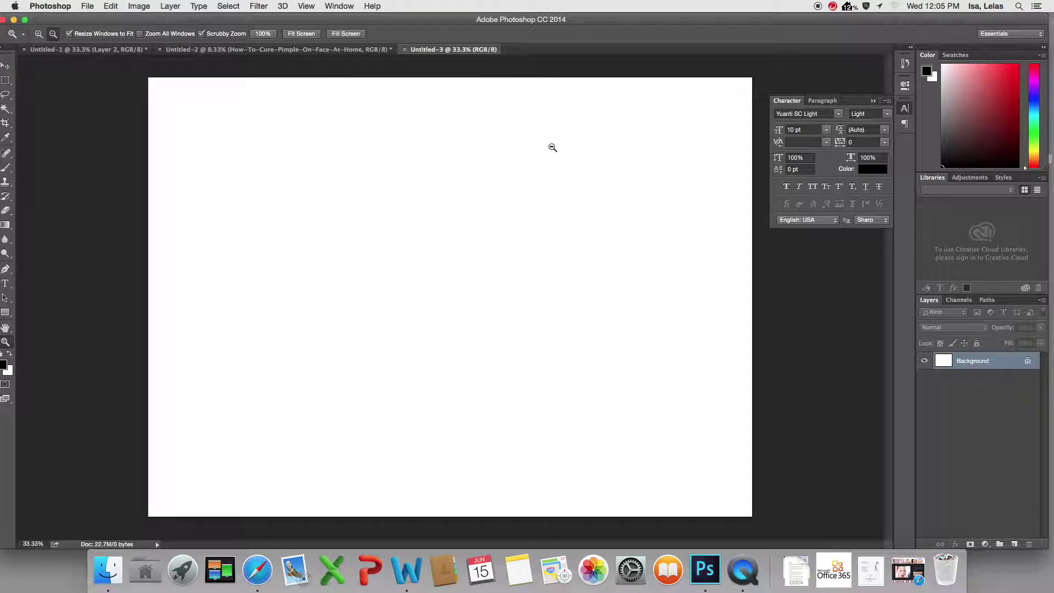
Step: Place the desktop pimple-face JPG into Untitled-3 and stretch it to fill the canvas
drag(781, 22, 675, 22)
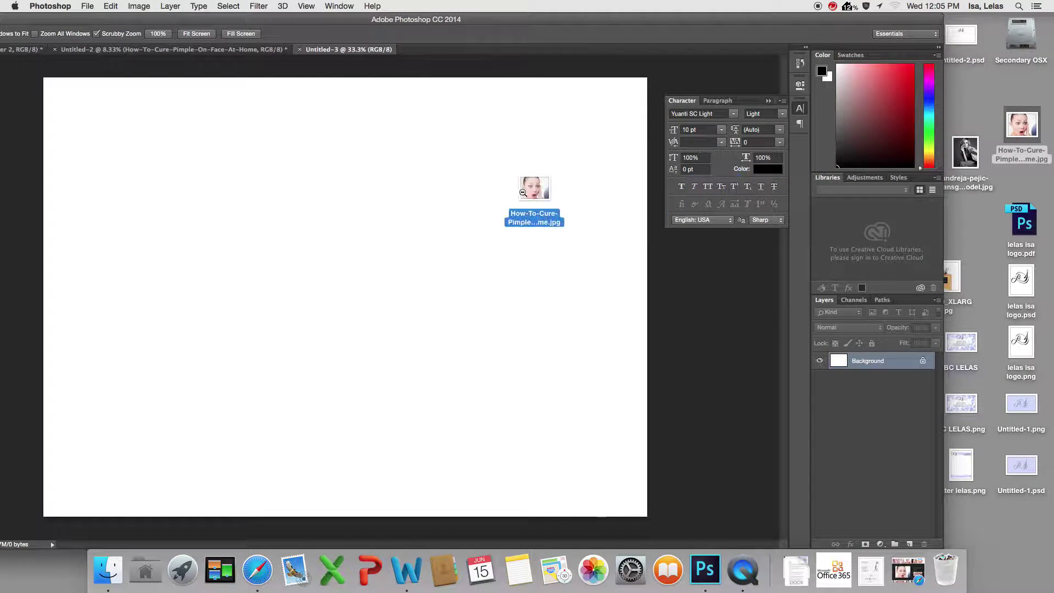
drag(1023, 130, 536, 190)
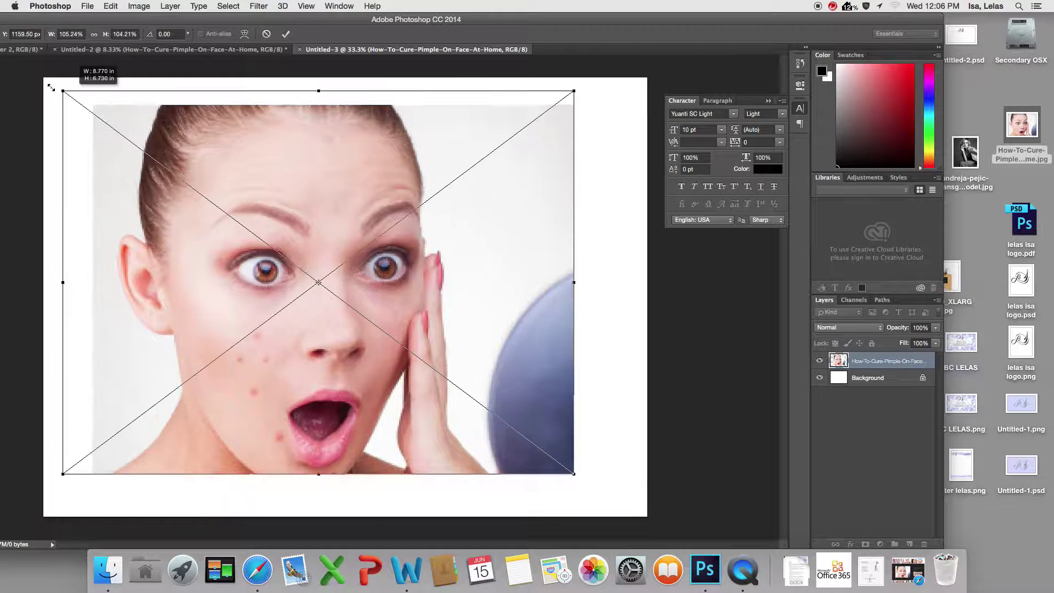
drag(118, 119, 43, 78)
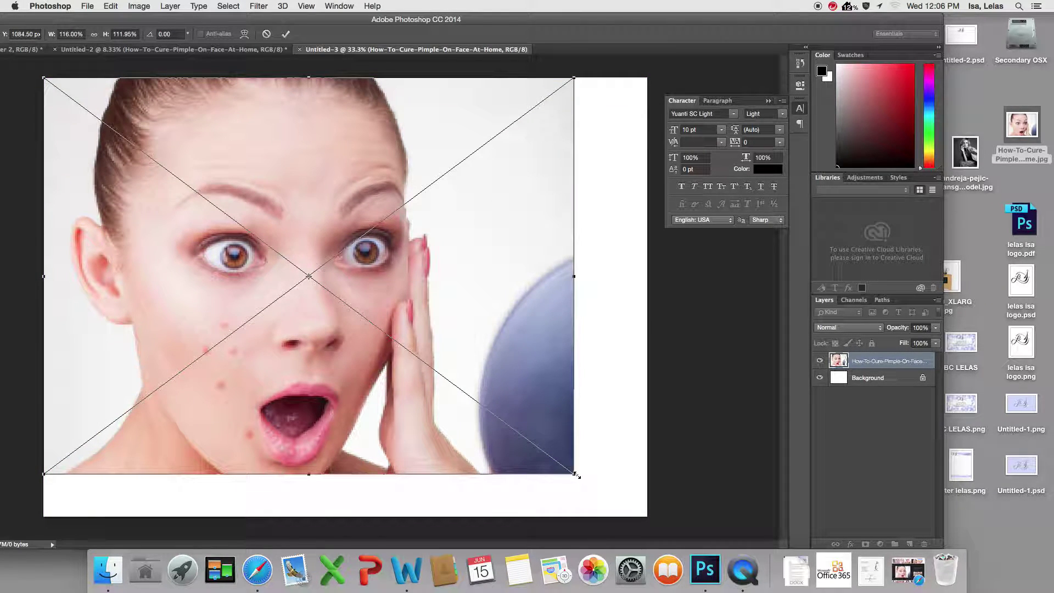
drag(575, 473, 647, 515)
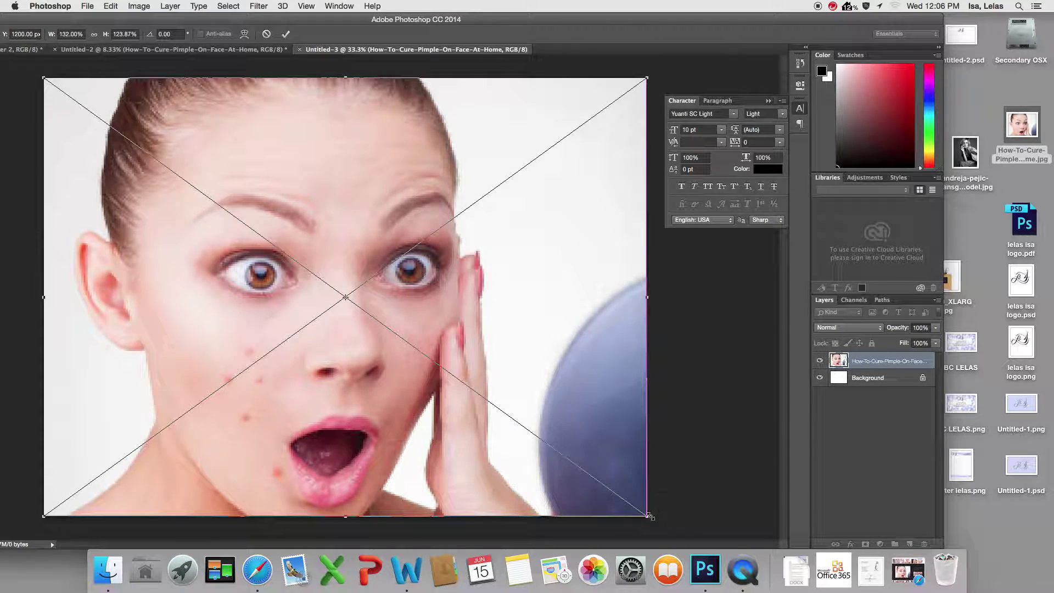
key(Return)
key(z)
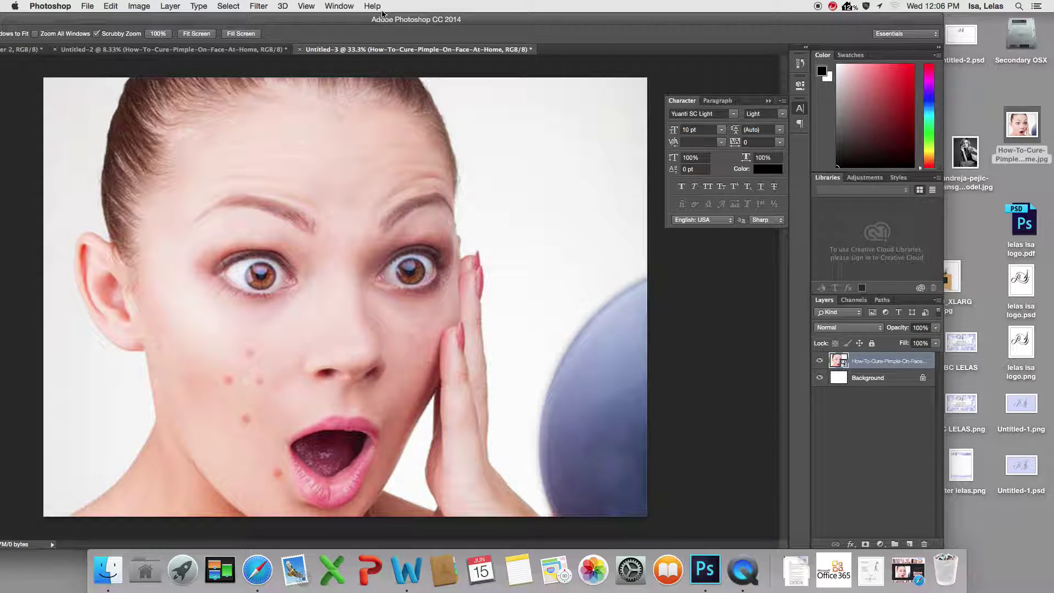
mouse_move(383, 13)
mouse_down()
mouse_move(504, 13)
mouse_move(491, 13)
mouse_up()
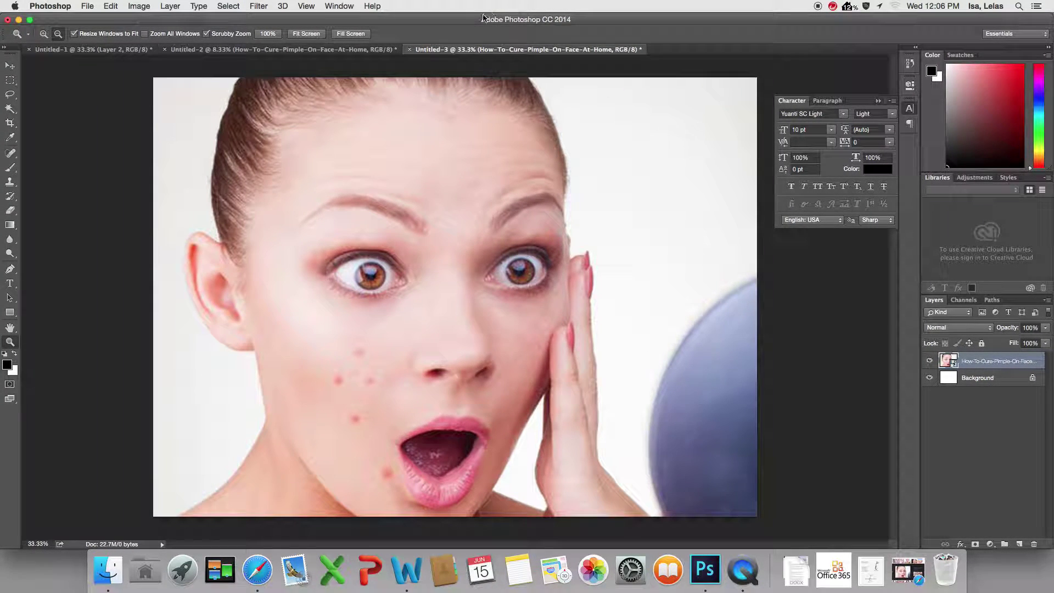
Step: Set the Spot Healing Brush to 33 px size, 83% hardness and 35% spacing
click(11, 154)
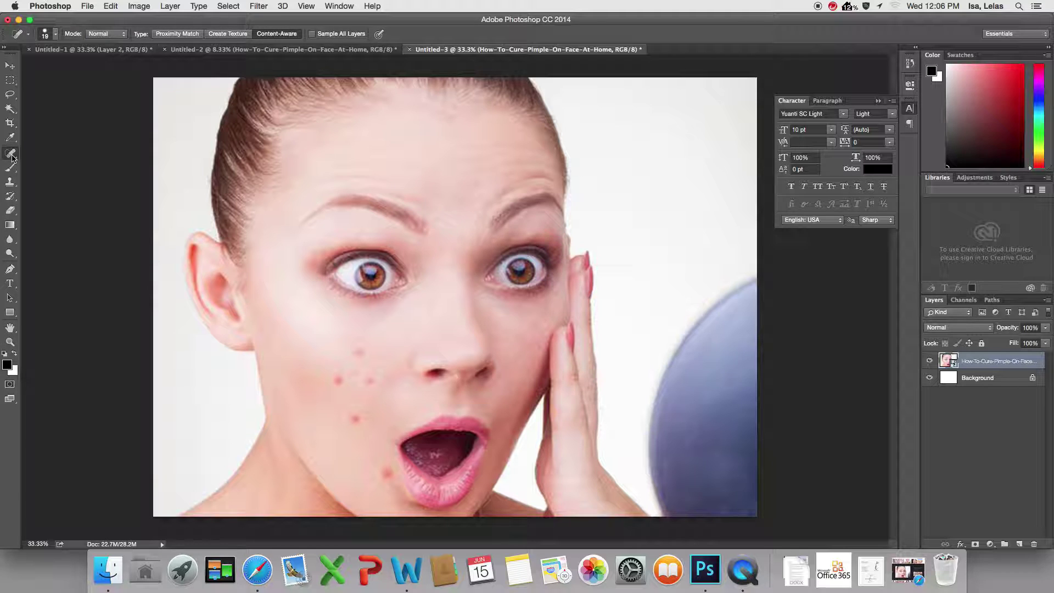
click(55, 36)
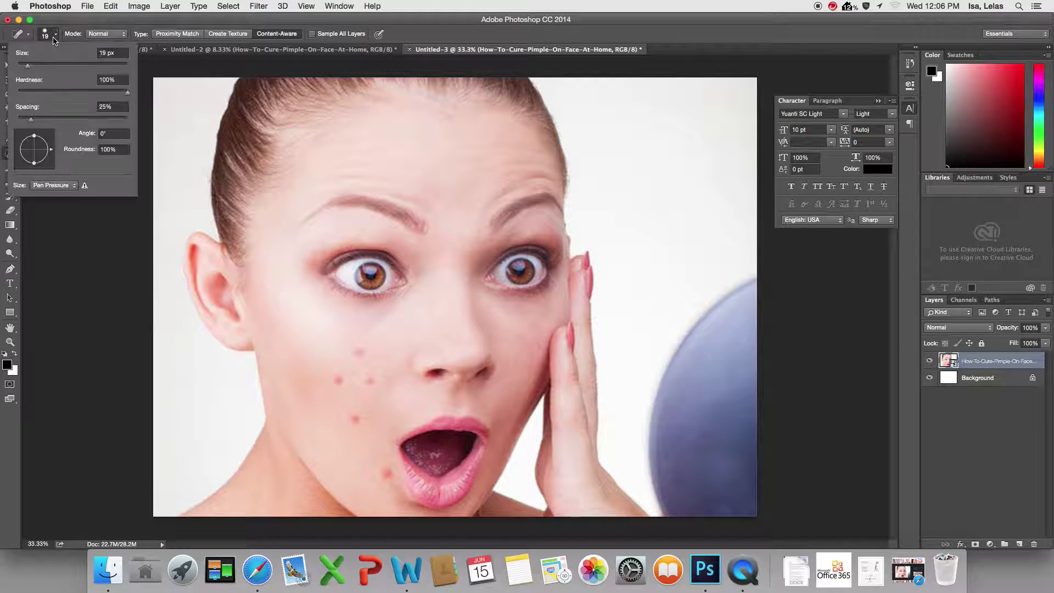
mouse_move(27, 66)
mouse_down()
mouse_move(48, 70)
mouse_move(35, 70)
mouse_up()
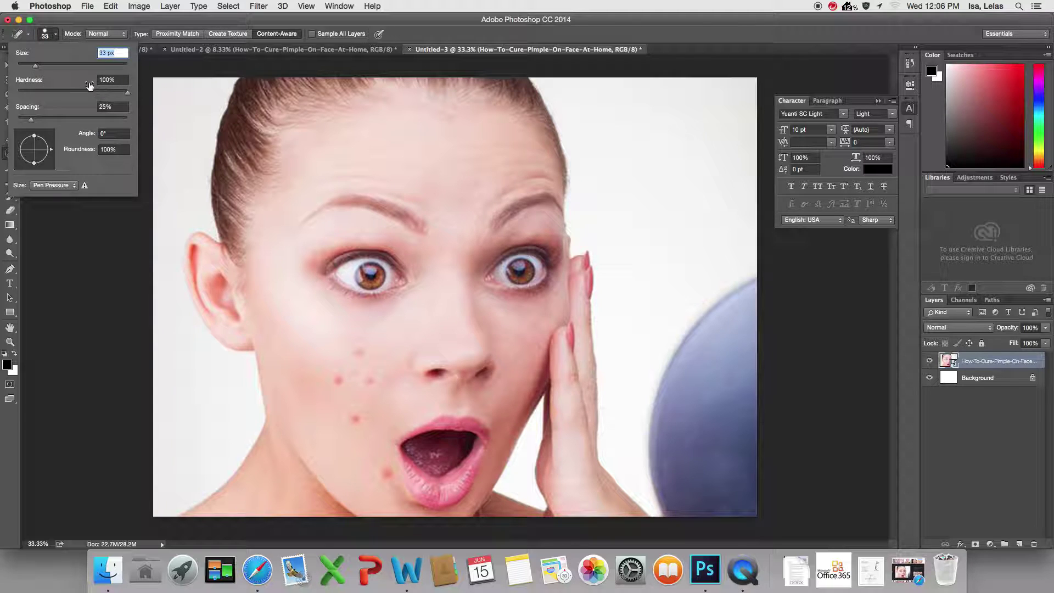
drag(127, 92, 101, 95)
drag(31, 119, 53, 125)
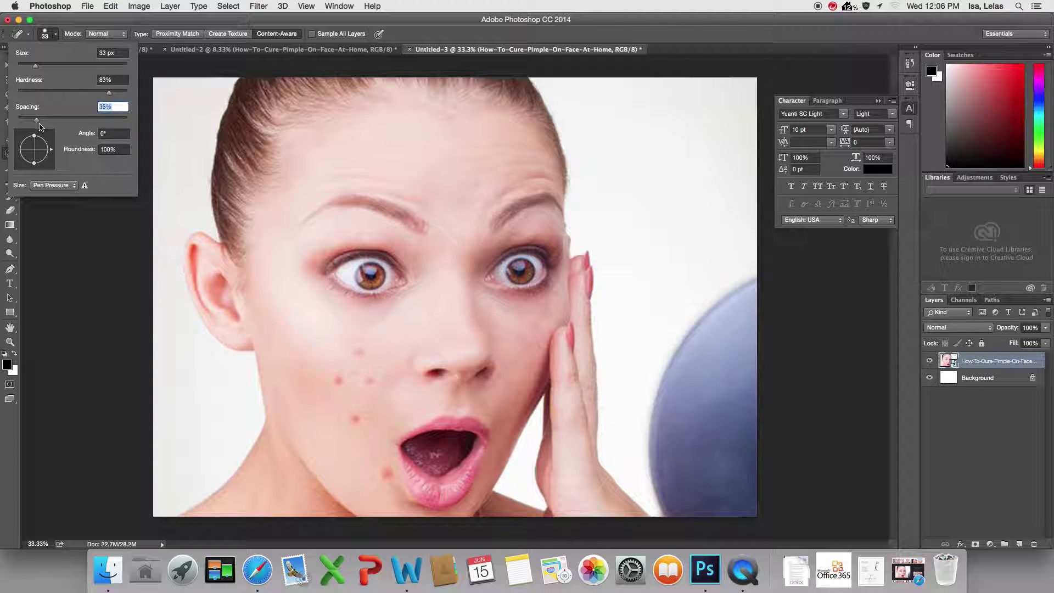
Step: Rasterize the placed photo layer so it can be healed
click(106, 228)
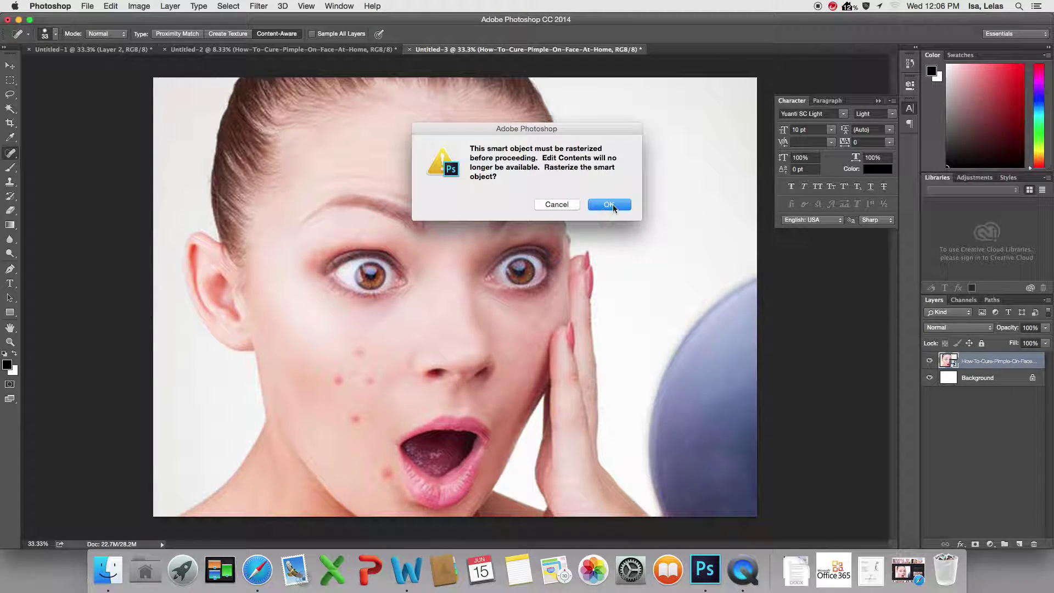
click(572, 206)
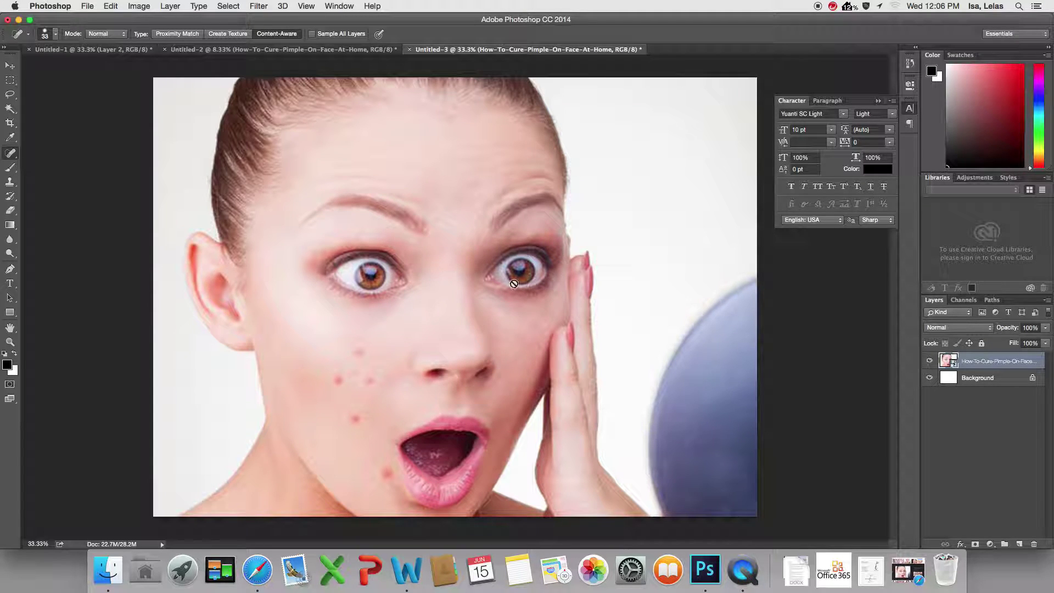
right_click(994, 362)
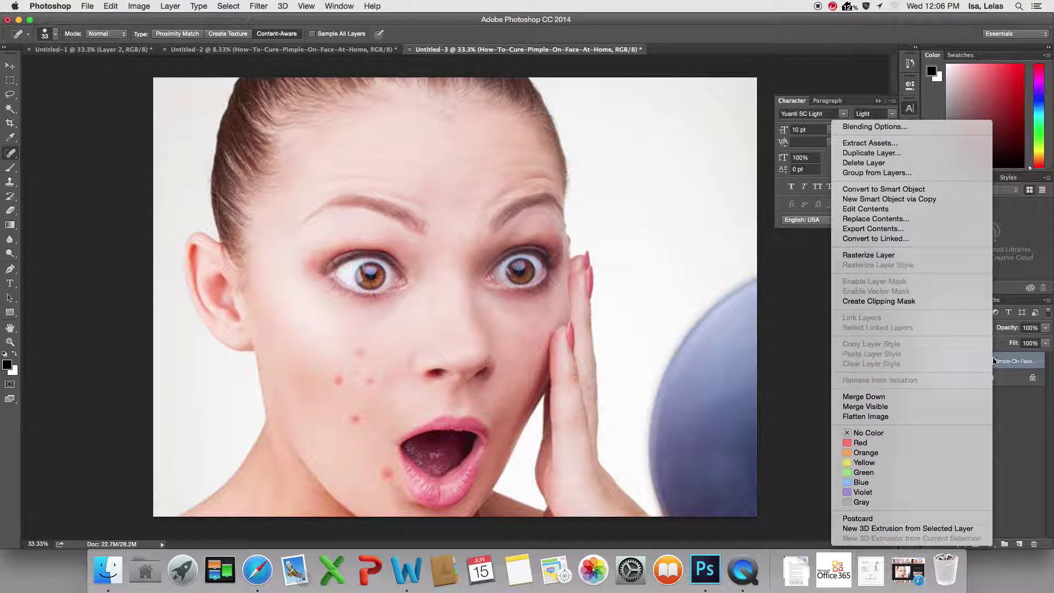
click(903, 255)
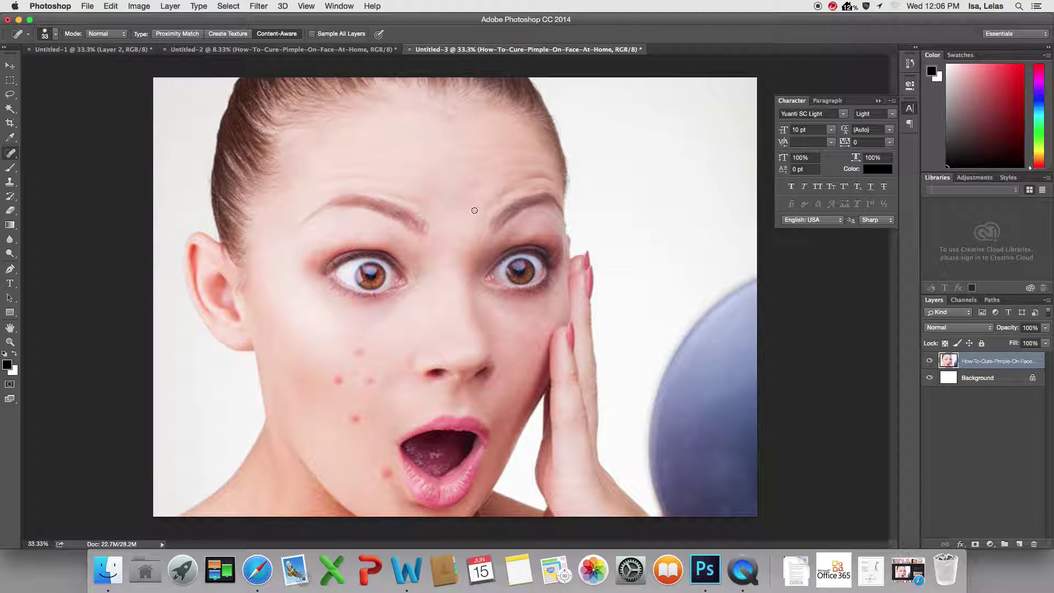
Step: Heal the red pimples on the cheek and the blemish below the mouth
click(360, 352)
drag(358, 415, 352, 420)
drag(358, 357, 354, 353)
drag(388, 469, 387, 475)
Step: Smooth the skin across the whole forehead and above the left eyebrow
drag(397, 180, 332, 178)
drag(429, 167, 335, 168)
drag(445, 153, 337, 155)
drag(456, 136, 369, 140)
drag(432, 163, 551, 166)
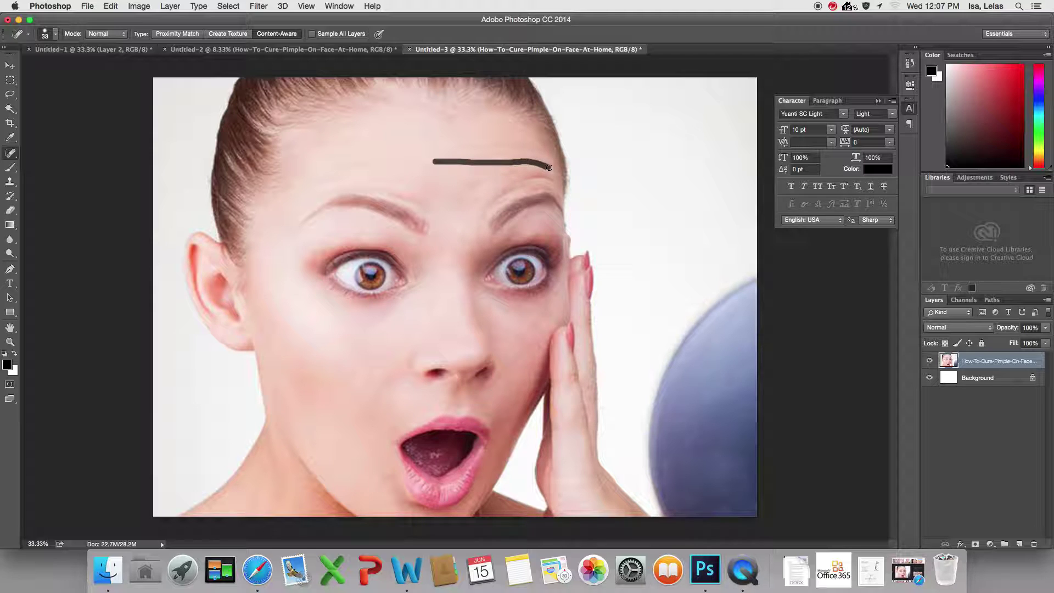
drag(470, 150, 540, 151)
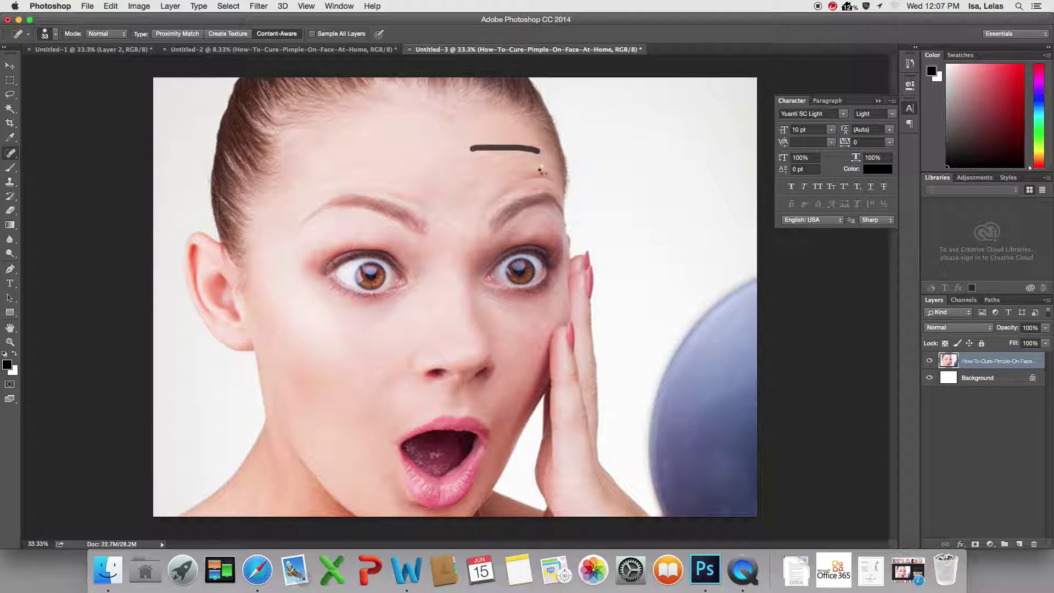
drag(501, 182, 558, 190)
drag(434, 198, 342, 174)
drag(541, 164, 482, 165)
Step: Clean up the skin under the left and right eyes
mouse_move(410, 292)
mouse_down()
mouse_move(394, 305)
mouse_move(340, 302)
mouse_up()
right_click(349, 305)
click(323, 296)
mouse_move(332, 291)
mouse_down()
mouse_move(364, 320)
mouse_move(415, 297)
mouse_move(374, 303)
mouse_up()
mouse_move(494, 295)
mouse_down()
mouse_move(527, 298)
mouse_move(519, 312)
mouse_move(554, 290)
mouse_move(489, 291)
mouse_move(512, 310)
mouse_move(530, 303)
mouse_up()
mouse_move(525, 302)
mouse_down()
mouse_move(552, 294)
mouse_move(509, 303)
mouse_move(532, 303)
mouse_up()
Step: Zoom out on the retouched photo with the Zoom tool
click(10, 341)
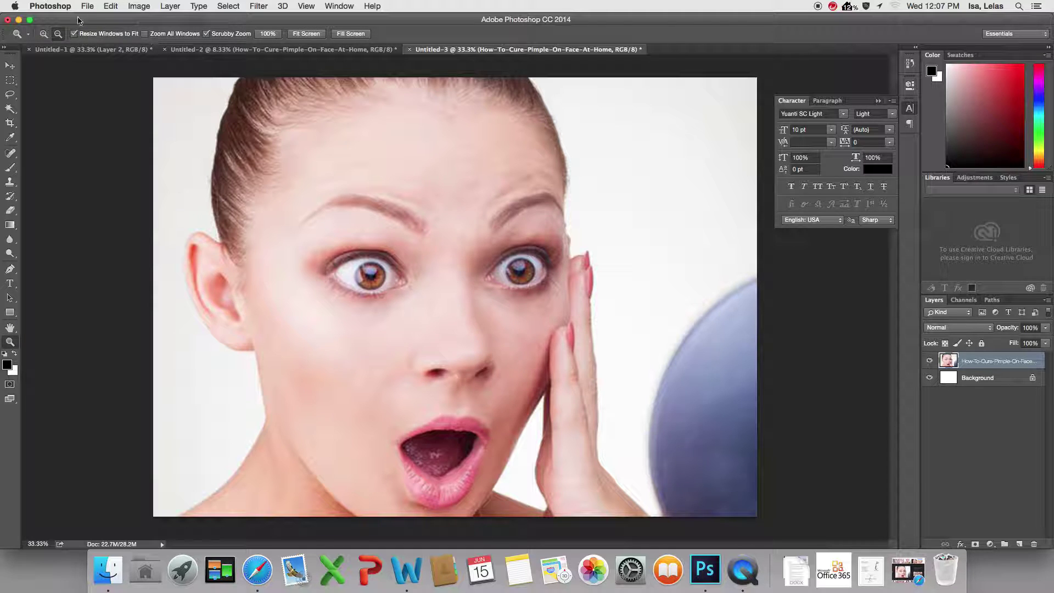
click(58, 34)
click(266, 85)
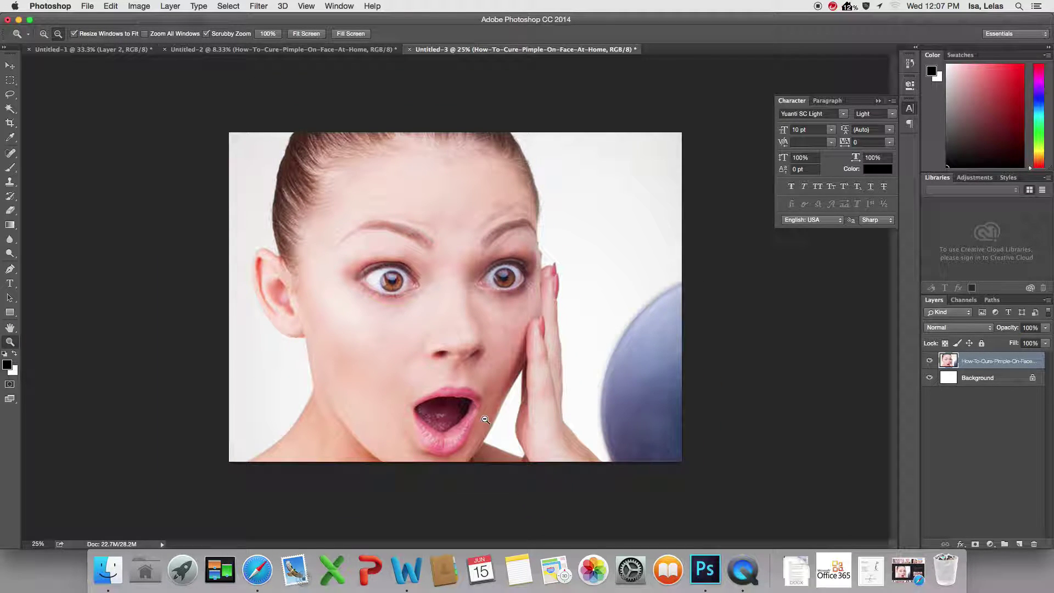
Step: Bring Safari's pimple face results forward, close the enlarged preview, and center the window
click(257, 570)
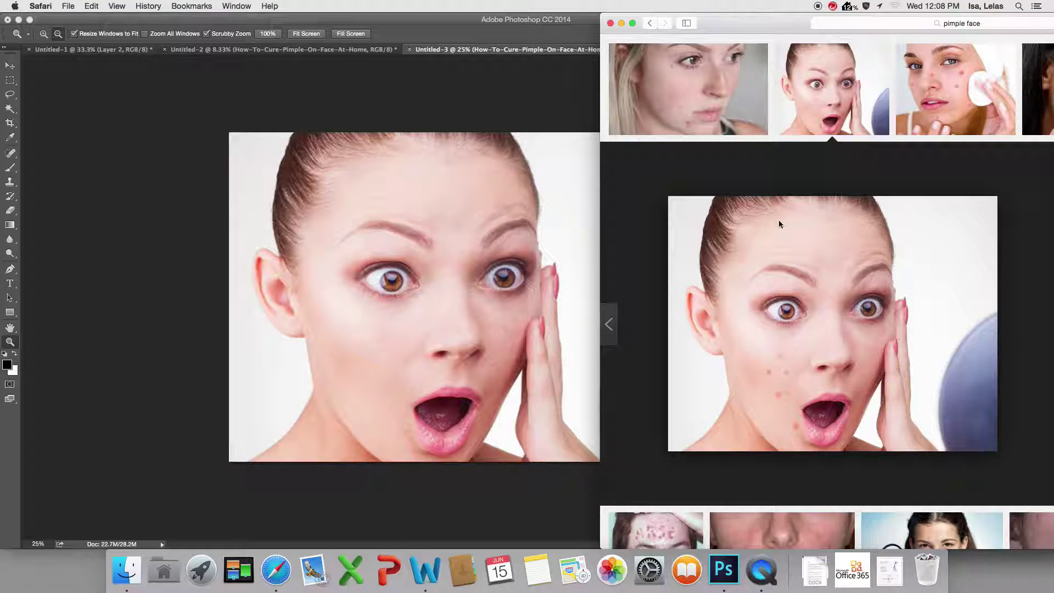
click(884, 87)
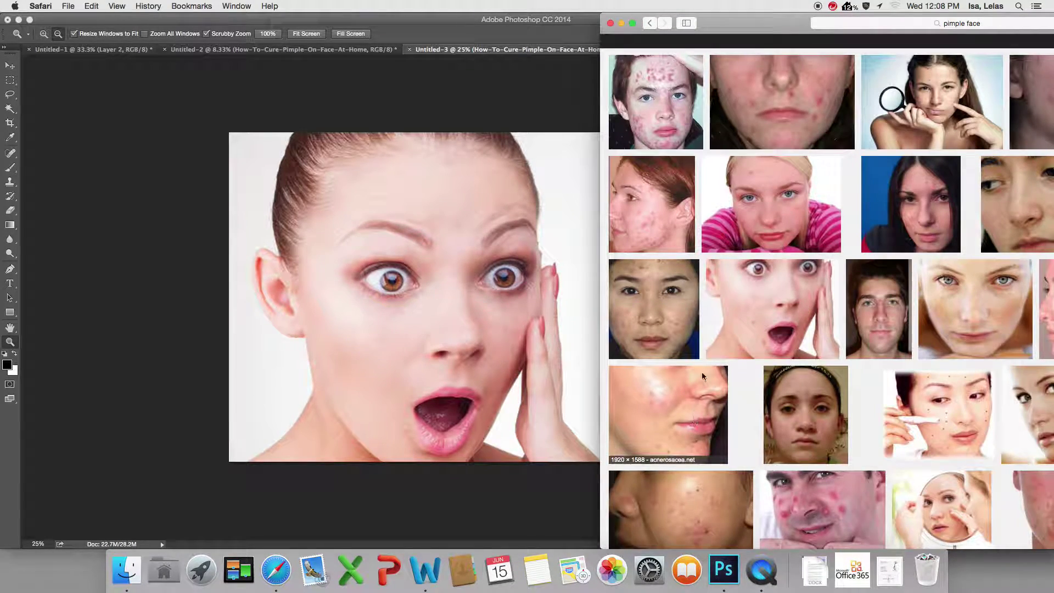
mouse_move(730, 22)
mouse_down()
mouse_move(353, 74)
mouse_move(370, 19)
mouse_up()
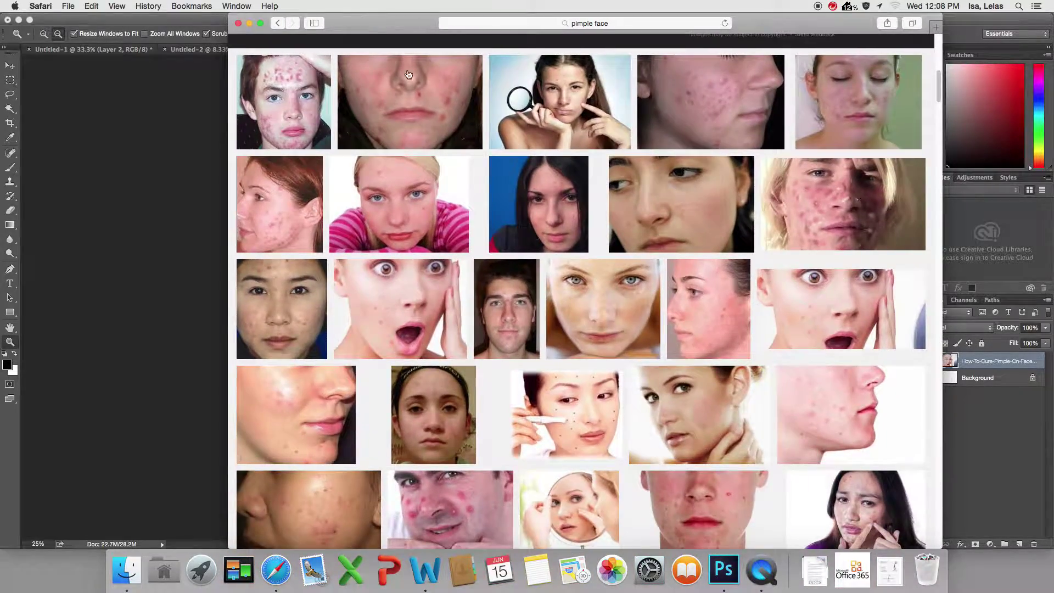
Step: Browse the pimple face results and open the enlarged preview of the cotton-pad acne photo
scroll(546, 296, down, 10)
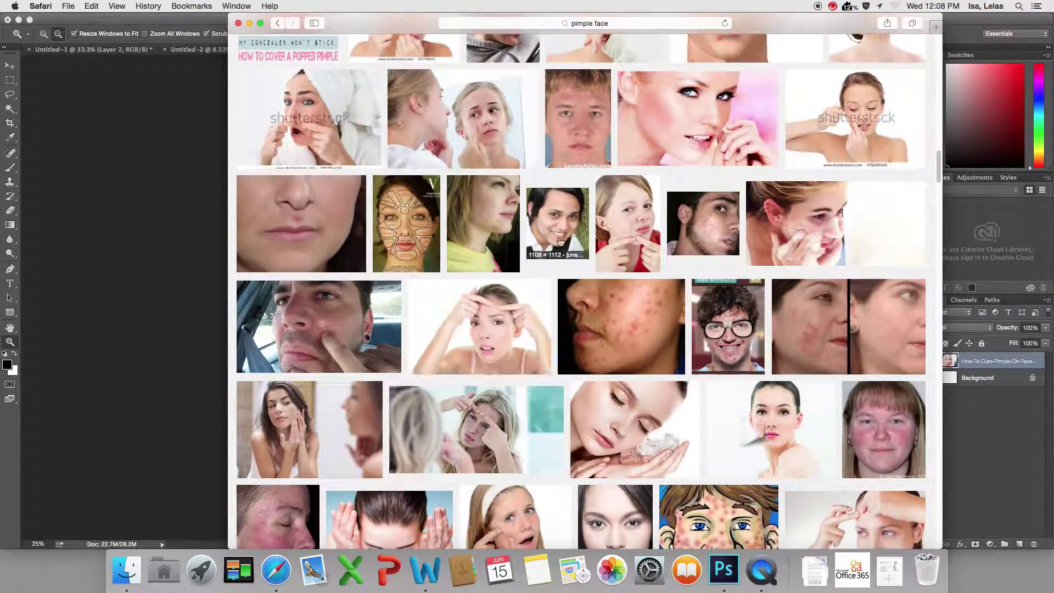
scroll(559, 240, up, 4)
scroll(559, 240, up, 3)
scroll(557, 241, up, 2)
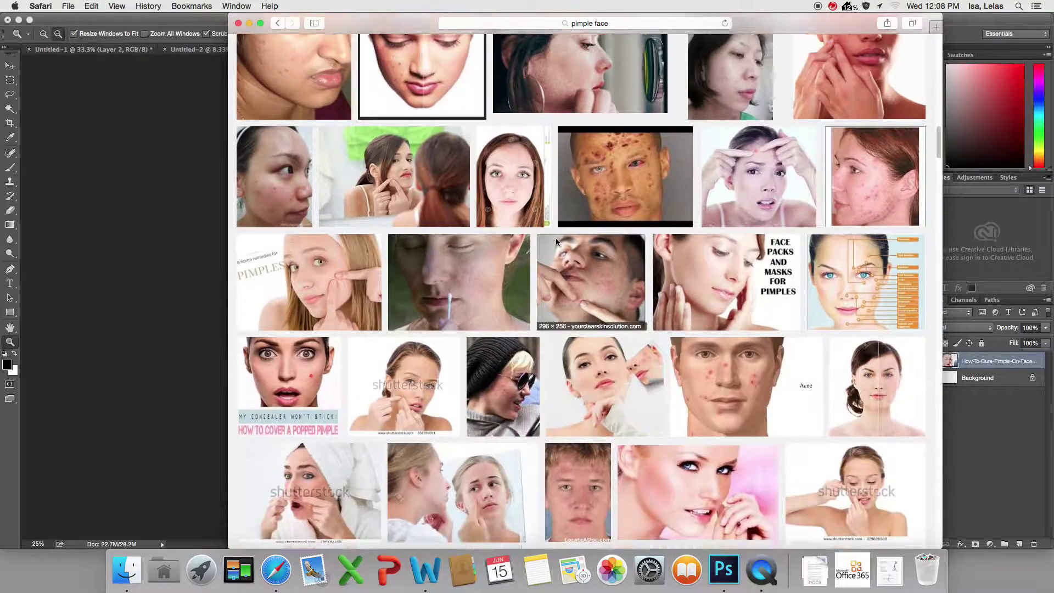
scroll(555, 244, up, 4)
scroll(551, 246, up, 1)
scroll(550, 247, up, 4)
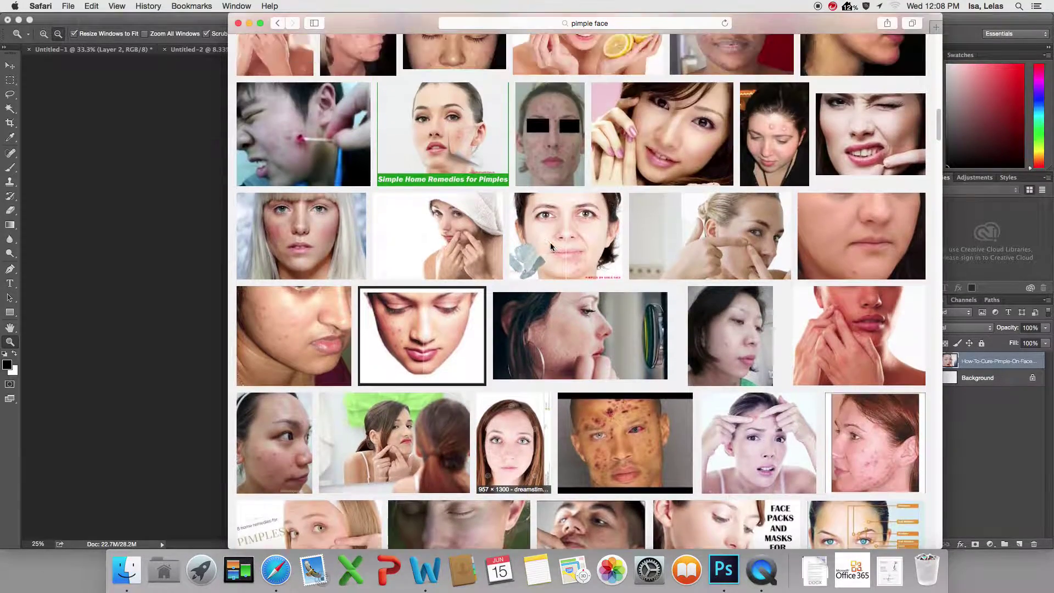
scroll(549, 248, up, 2)
scroll(550, 248, up, 1)
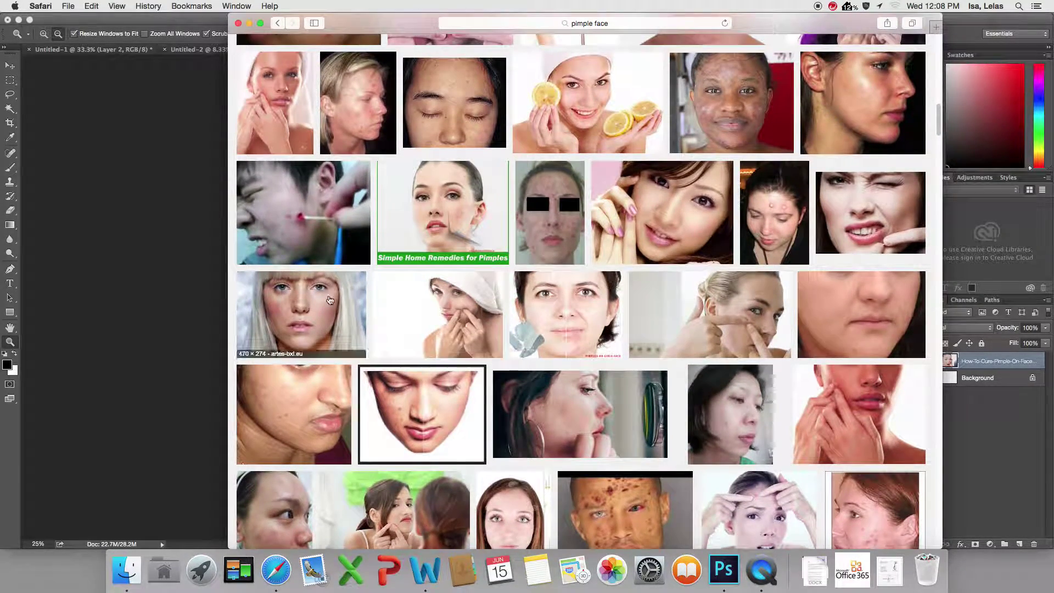
click(330, 307)
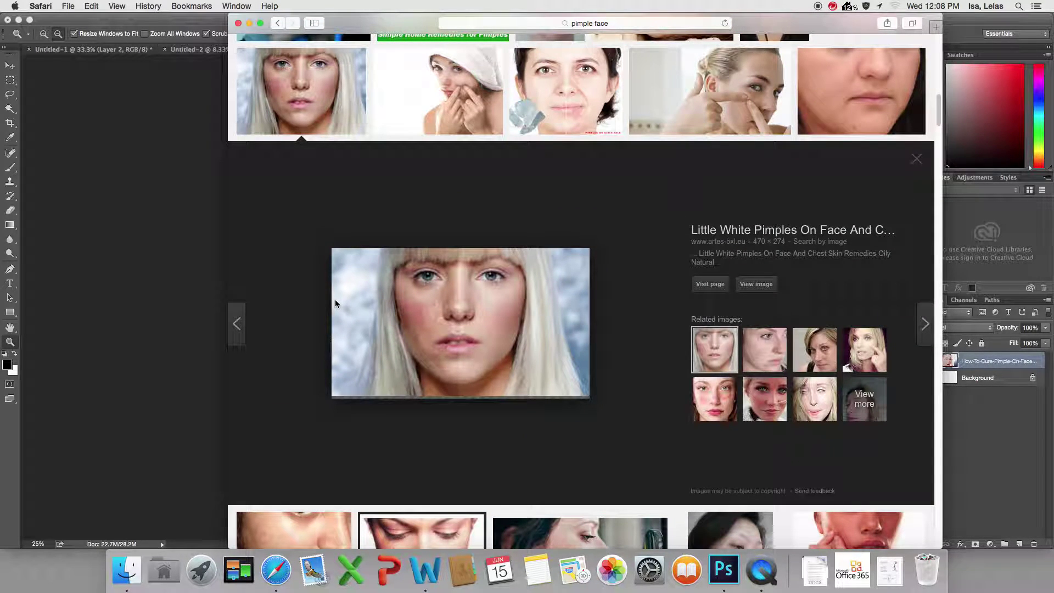
click(766, 364)
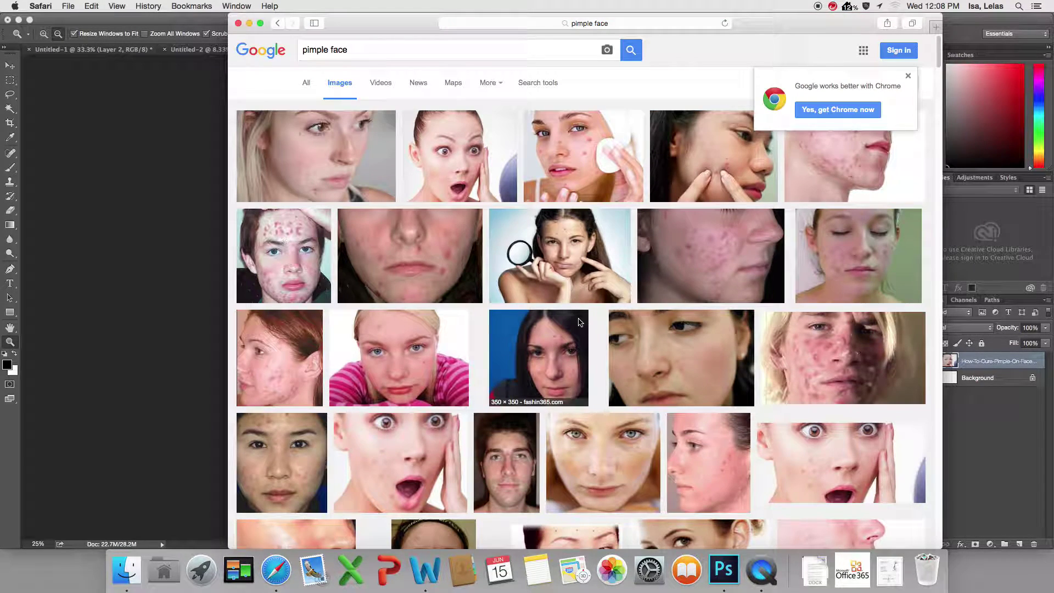
click(608, 159)
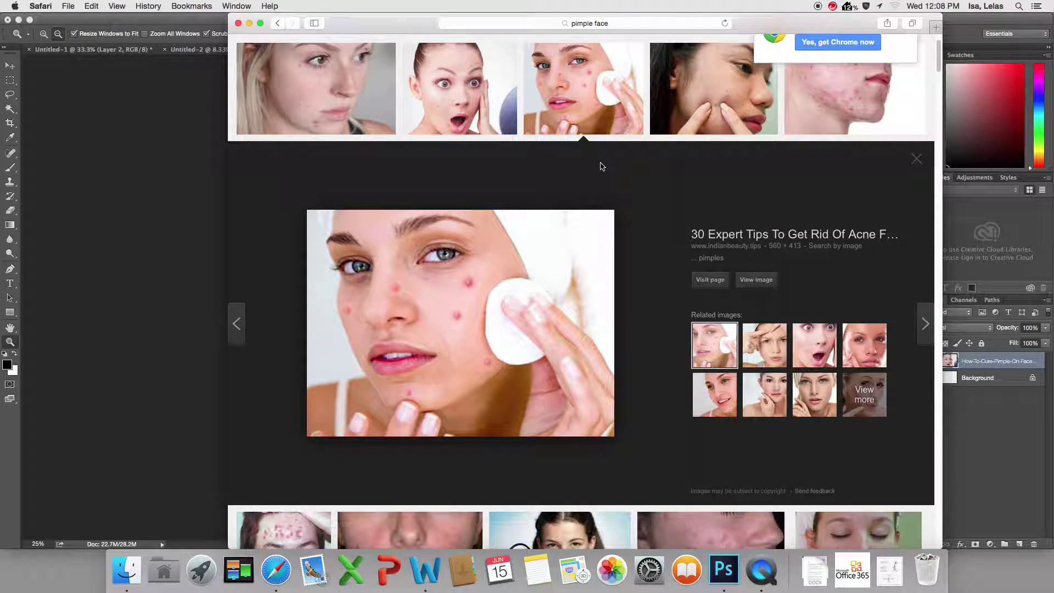
mouse_move(459, 82)
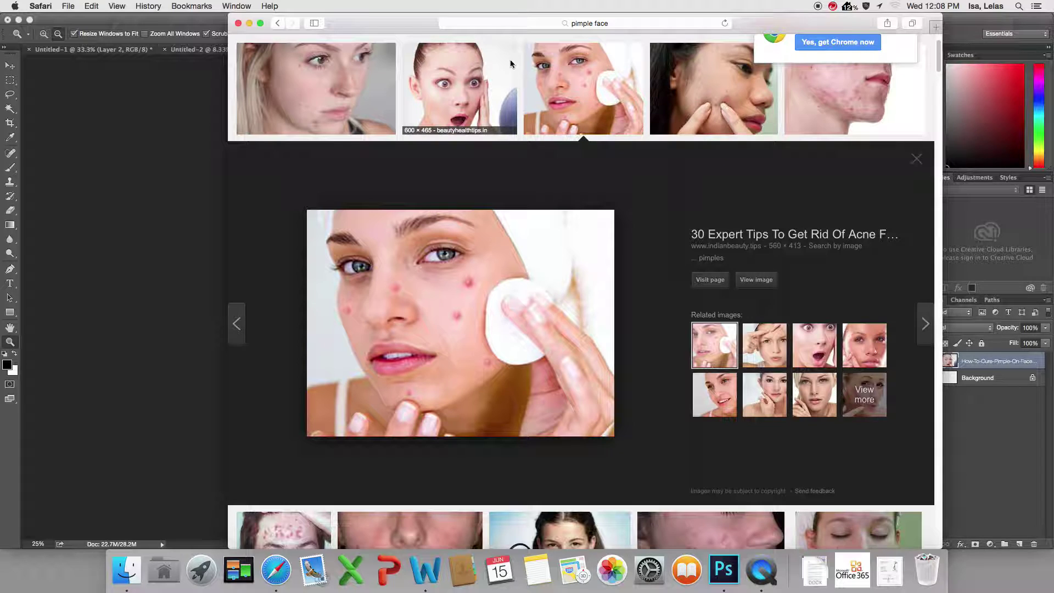
Step: Save the cotton-pad photo from Safari to the desktop as pimples.jpg
drag(398, 31, 401, 33)
drag(490, 152, 469, 228)
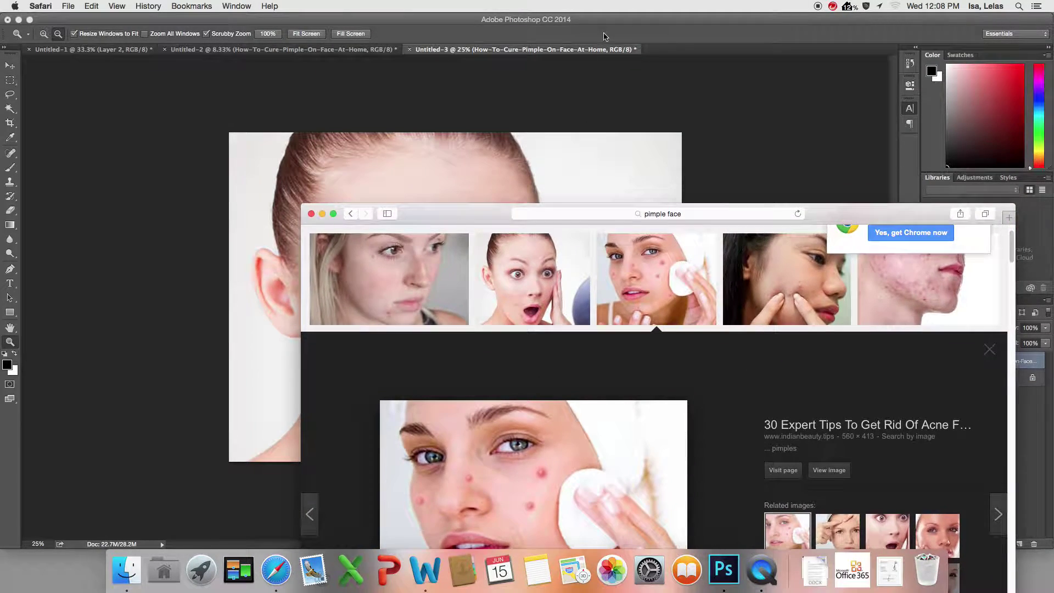
drag(535, 24, 425, 24)
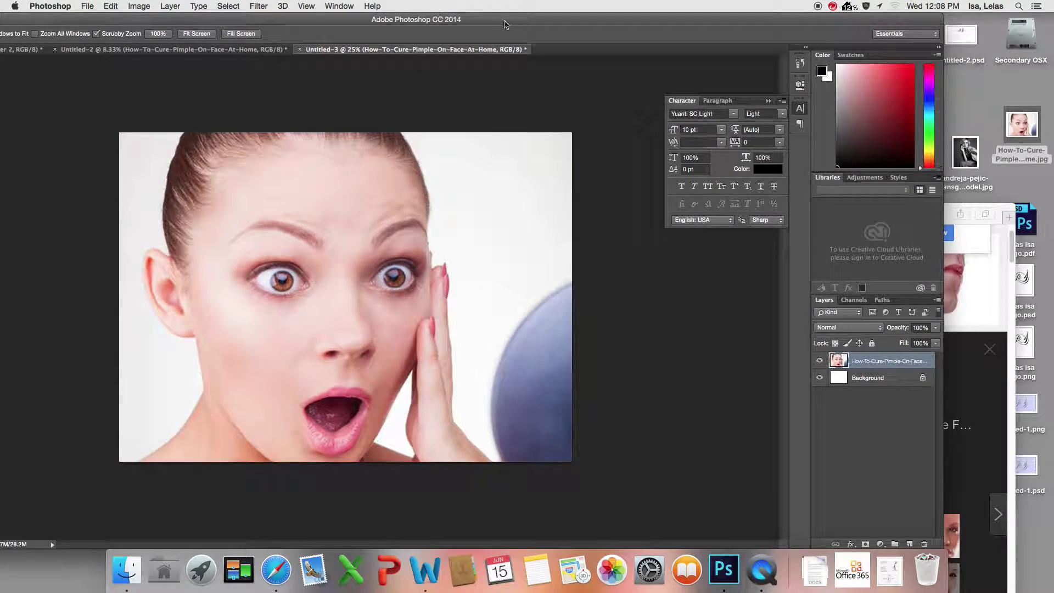
click(1002, 295)
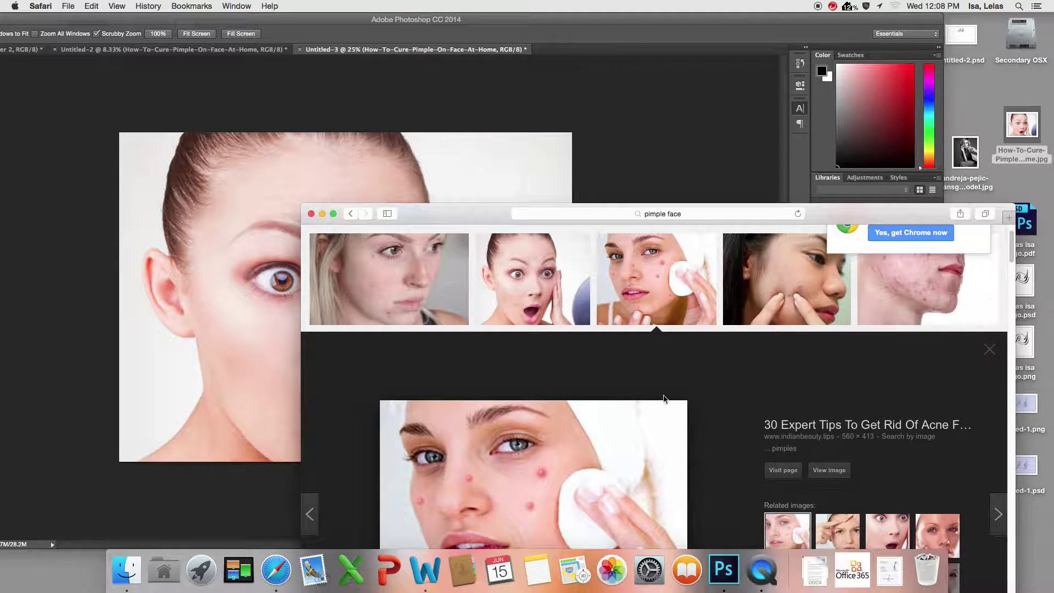
drag(629, 311, 999, 71)
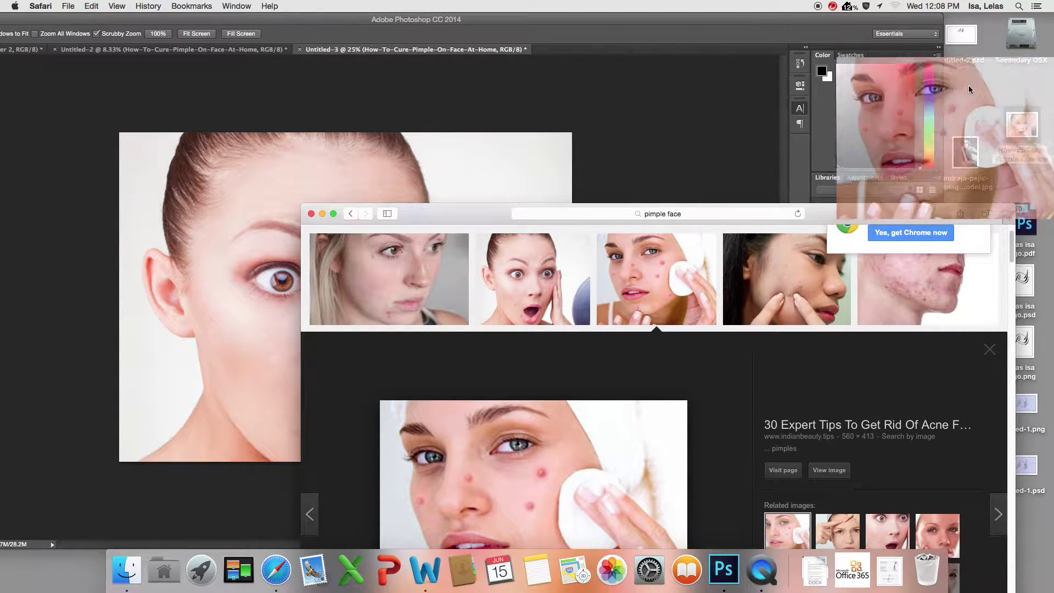
Step: Create a blank 11 × 8 inch Untitled-4 document in Photoshop
click(318, 82)
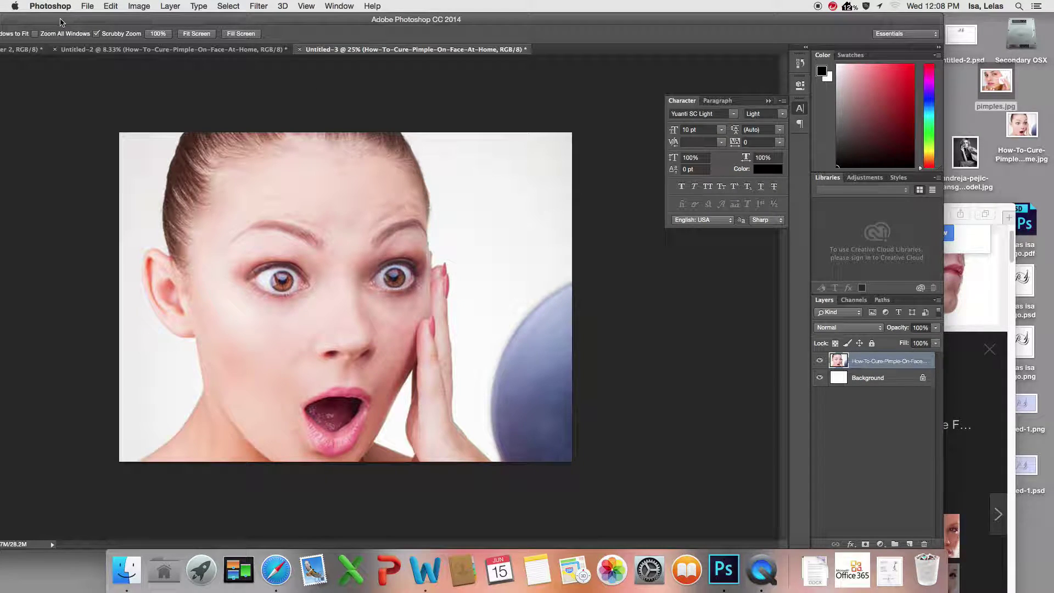
drag(62, 23, 132, 23)
click(33, 6)
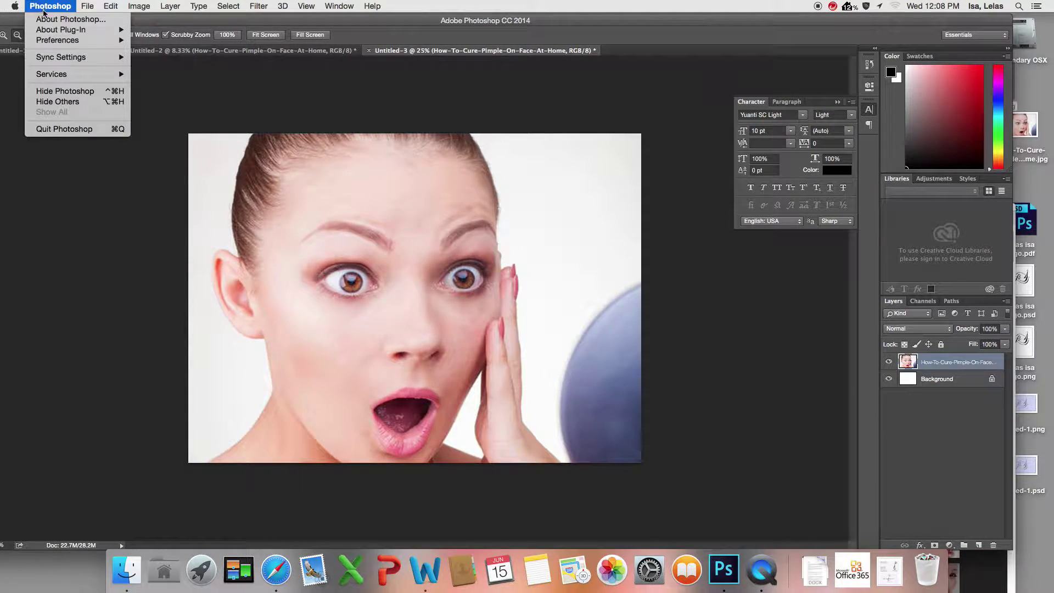
click(99, 20)
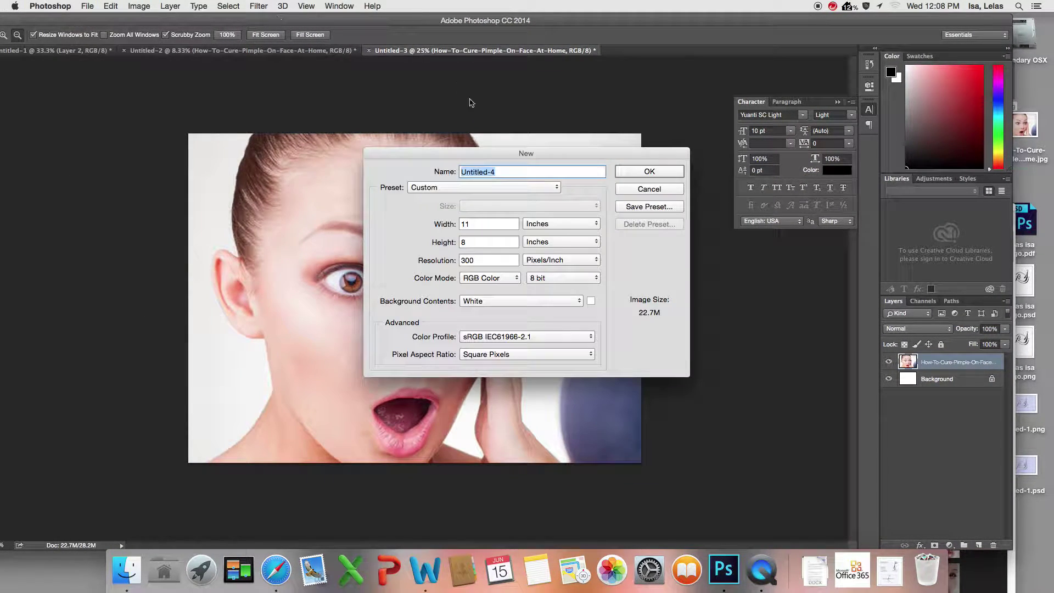
click(632, 172)
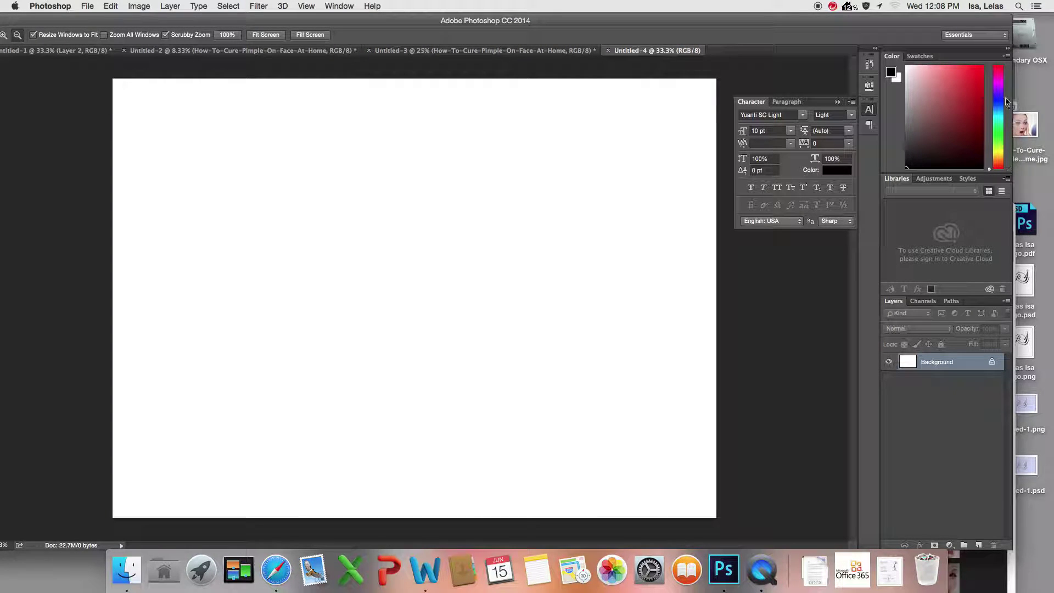
Step: Place pimples.jpg into Untitled-4 as its own layer, scaled to fill the canvas
drag(910, 25, 870, 25)
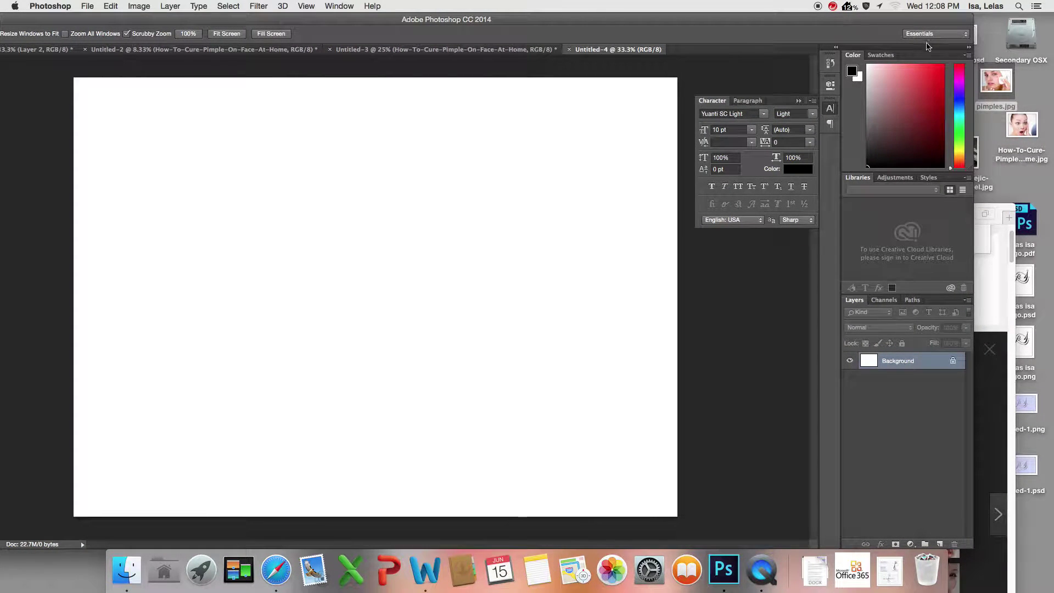
drag(987, 79, 384, 274)
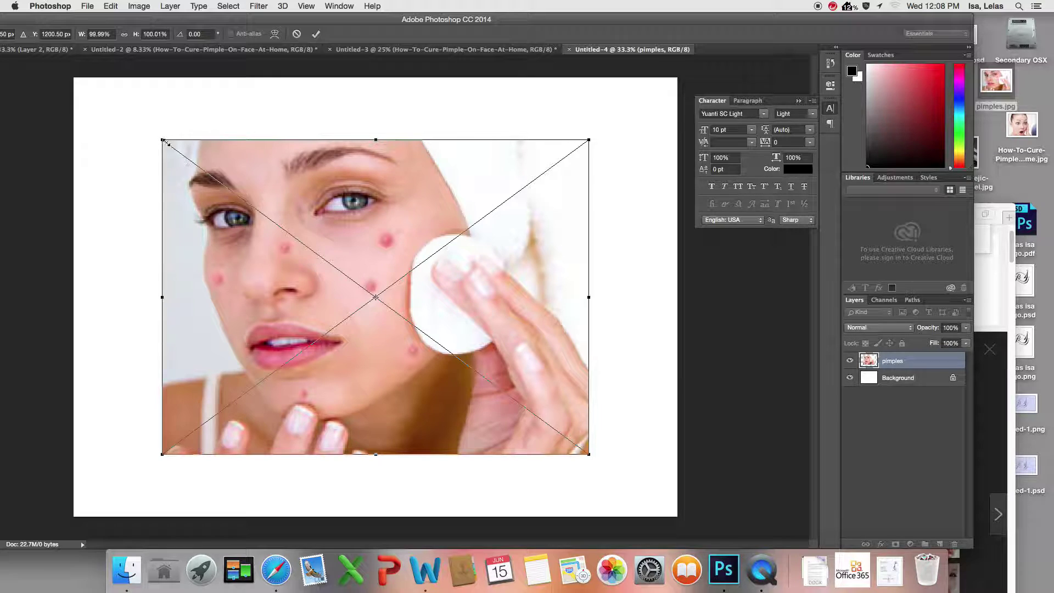
drag(160, 140, 73, 77)
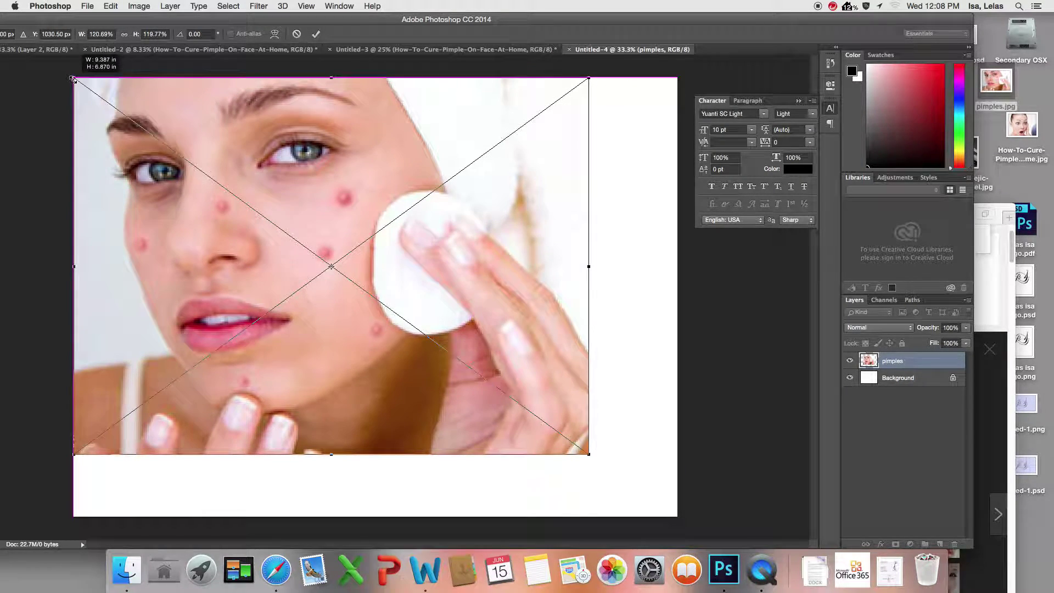
drag(588, 455, 677, 516)
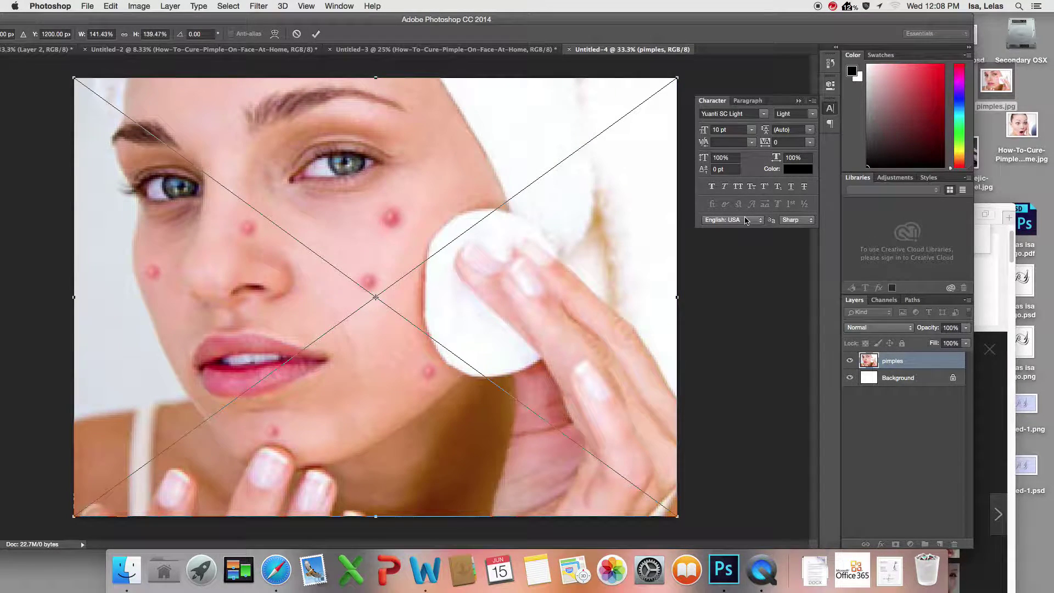
key(Return)
key(z)
drag(647, 20, 727, 20)
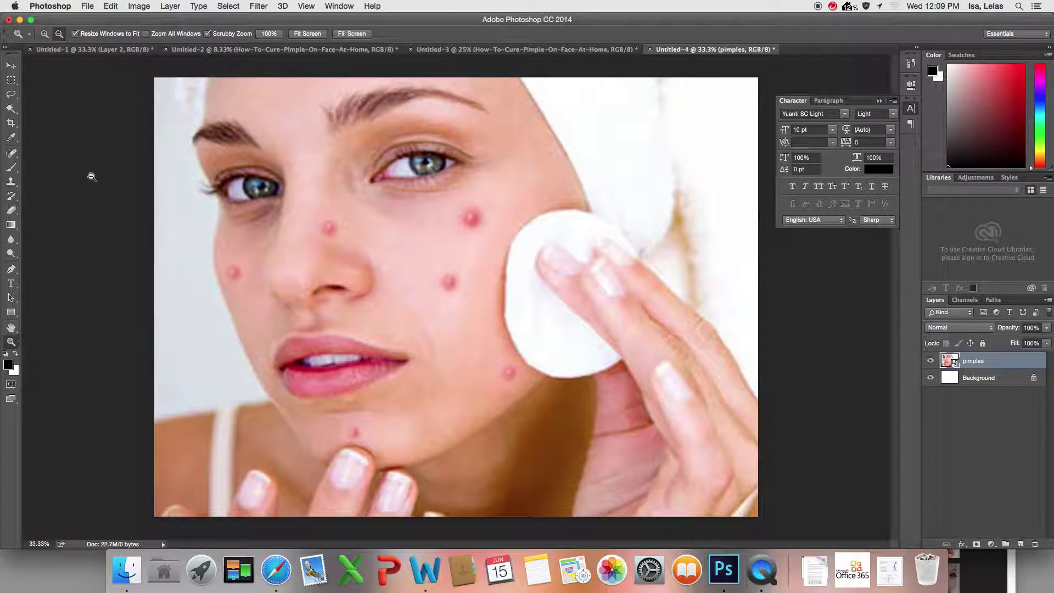
Step: Zoom out to 16.7%, pick the Spot Healing Brush, and dismiss the pimples layer menu
alt+click(307, 168)
alt+click(438, 244)
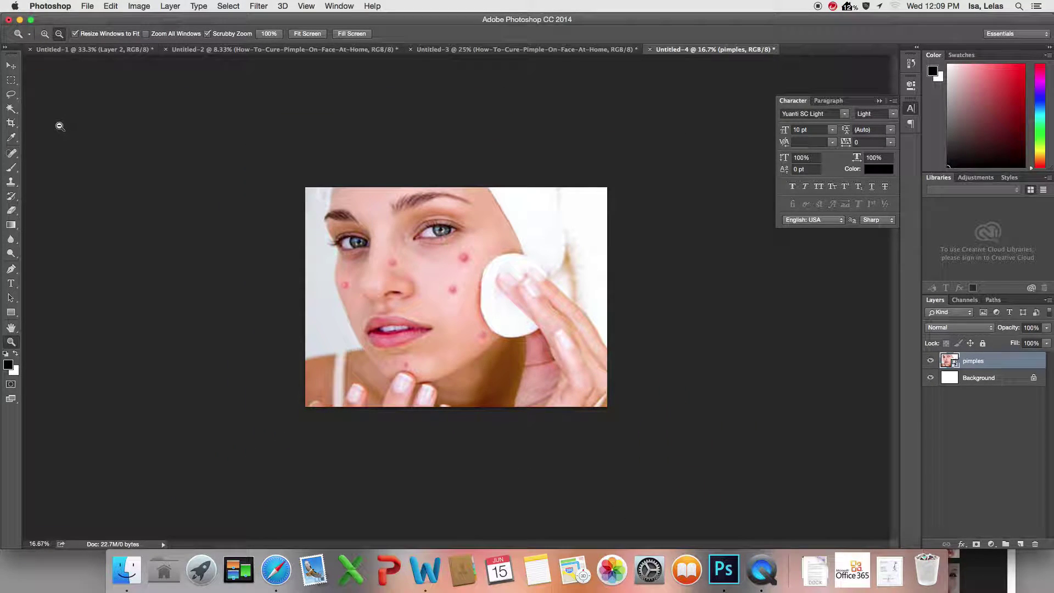
click(11, 154)
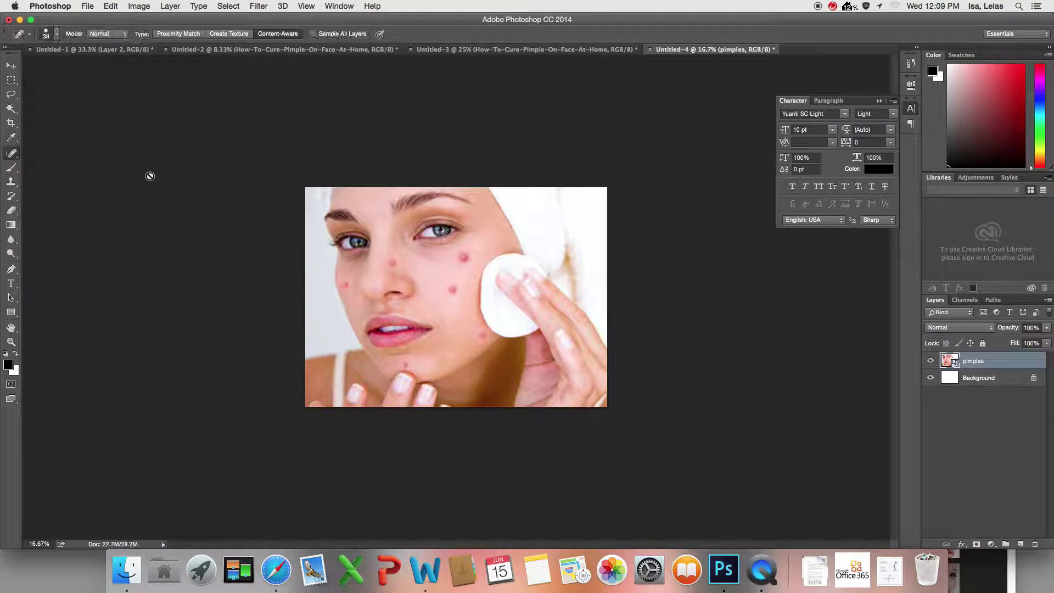
right_click(960, 362)
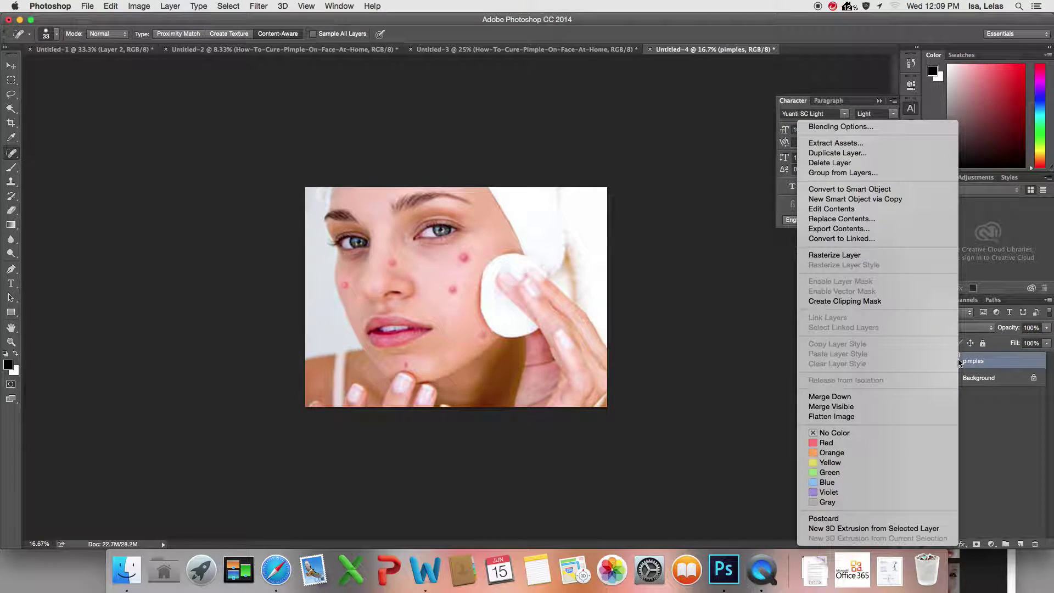
click(900, 254)
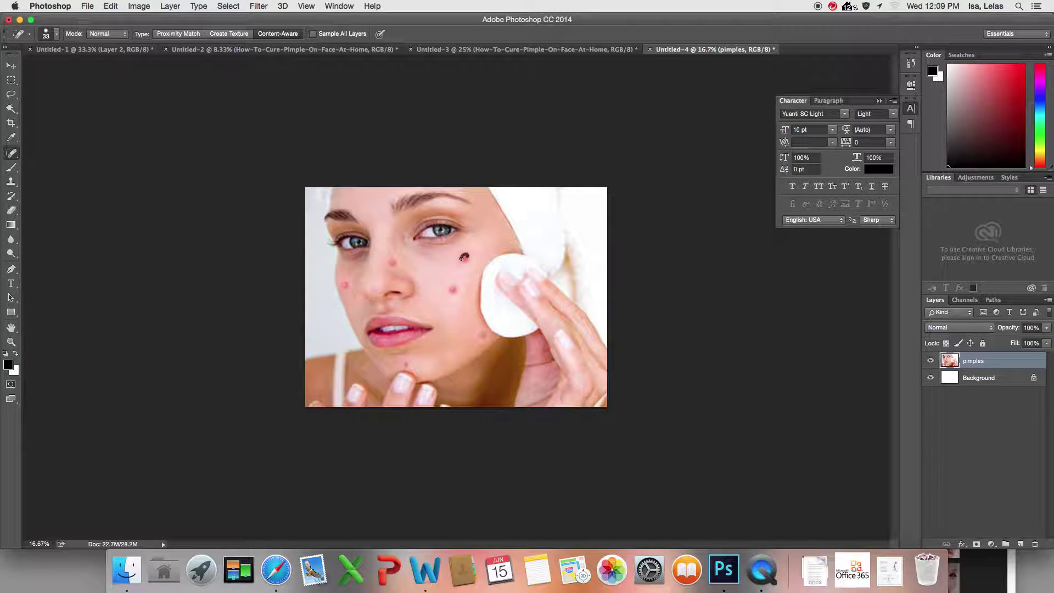
Step: Heal the pimples below the eye, on both cheeks, the chin and the nose
drag(464, 257, 465, 258)
mouse_move(462, 254)
mouse_down()
mouse_move(465, 269)
mouse_move(473, 258)
mouse_up()
mouse_move(456, 289)
mouse_down()
mouse_move(446, 289)
mouse_move(458, 293)
mouse_move(472, 261)
mouse_up()
drag(483, 336, 482, 337)
drag(405, 364, 406, 365)
drag(342, 284, 343, 286)
drag(393, 262, 393, 264)
Step: Heal the remaining blemishes near the lip, eyebrow, nose side, jaw, lower lip and under-eye
drag(433, 317, 444, 324)
mouse_move(412, 222)
mouse_down()
mouse_move(461, 213)
mouse_move(446, 211)
mouse_move(497, 225)
mouse_up()
drag(360, 227, 332, 227)
mouse_move(404, 272)
mouse_down()
mouse_move(418, 279)
mouse_move(409, 225)
mouse_up()
drag(484, 340, 483, 332)
mouse_move(410, 356)
mouse_down()
mouse_move(395, 353)
mouse_move(424, 355)
mouse_up()
drag(429, 245, 449, 244)
Step: Move Safari's original pimpled photo beside the healed one to compare, then close Safari's window
click(275, 570)
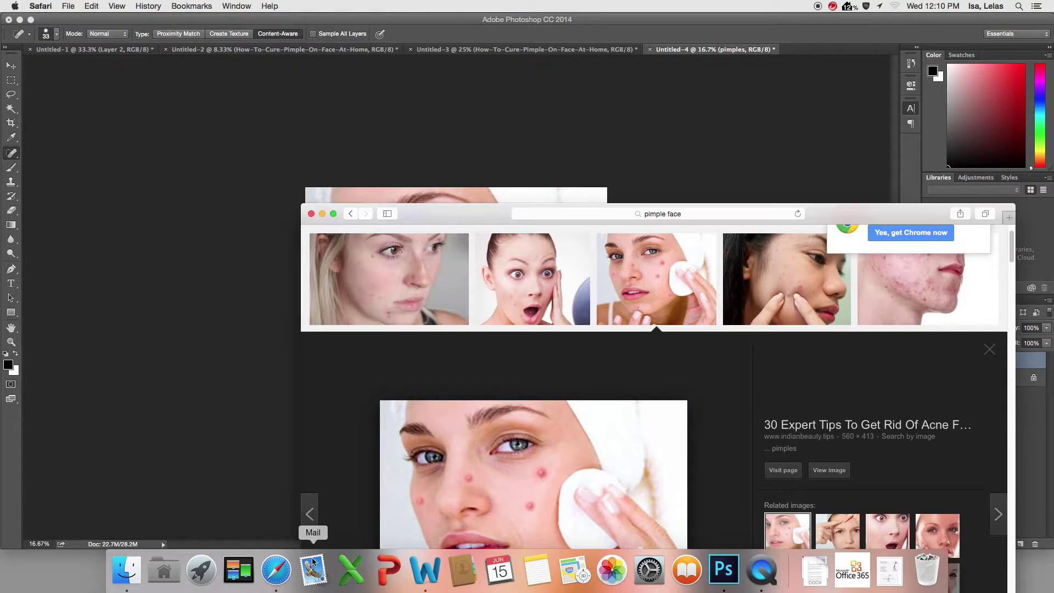
drag(459, 215, 757, 25)
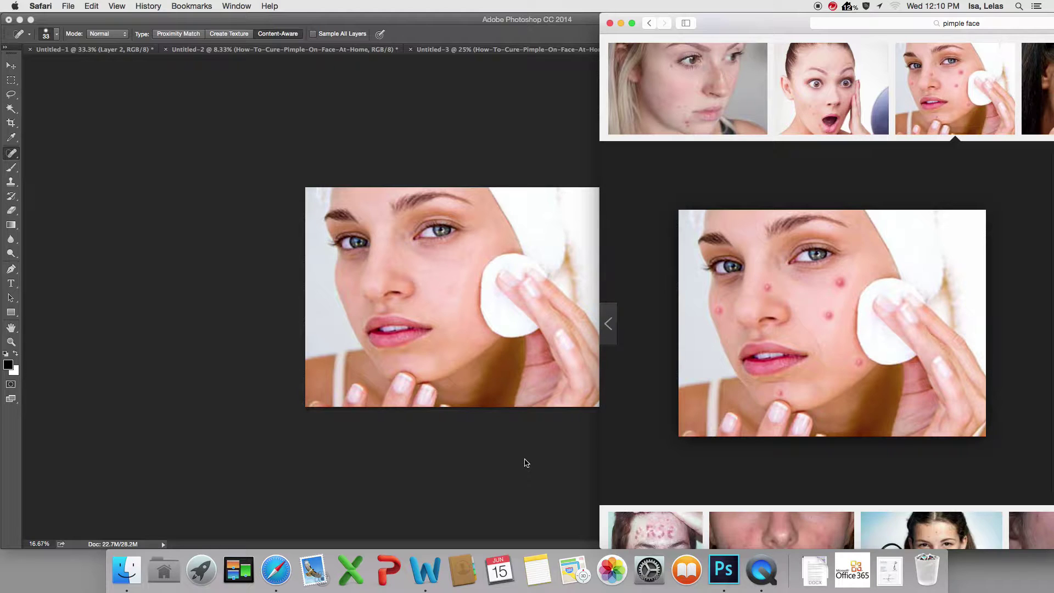
click(609, 23)
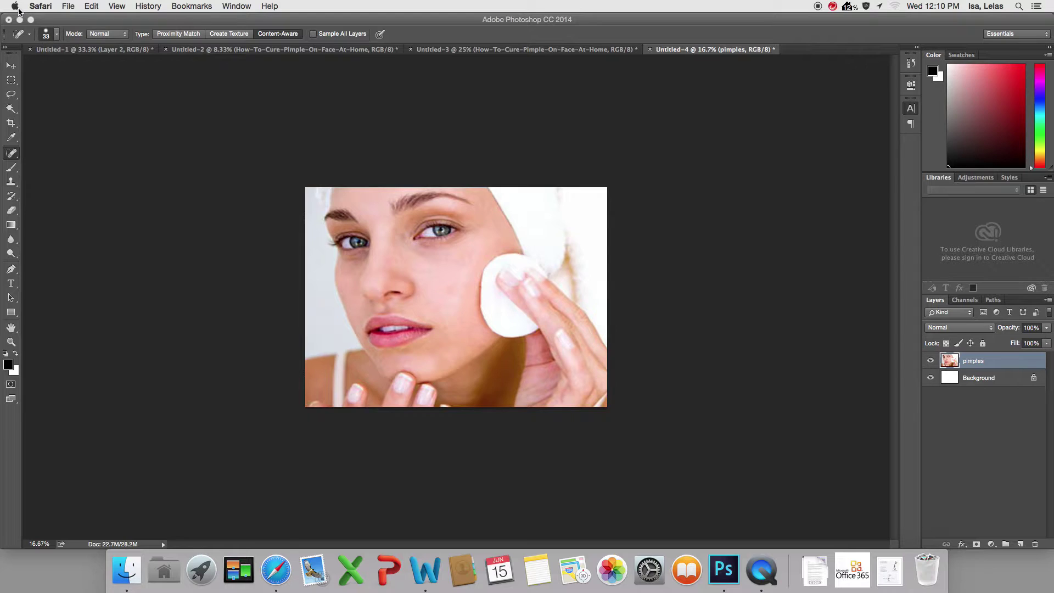
click(67, 7)
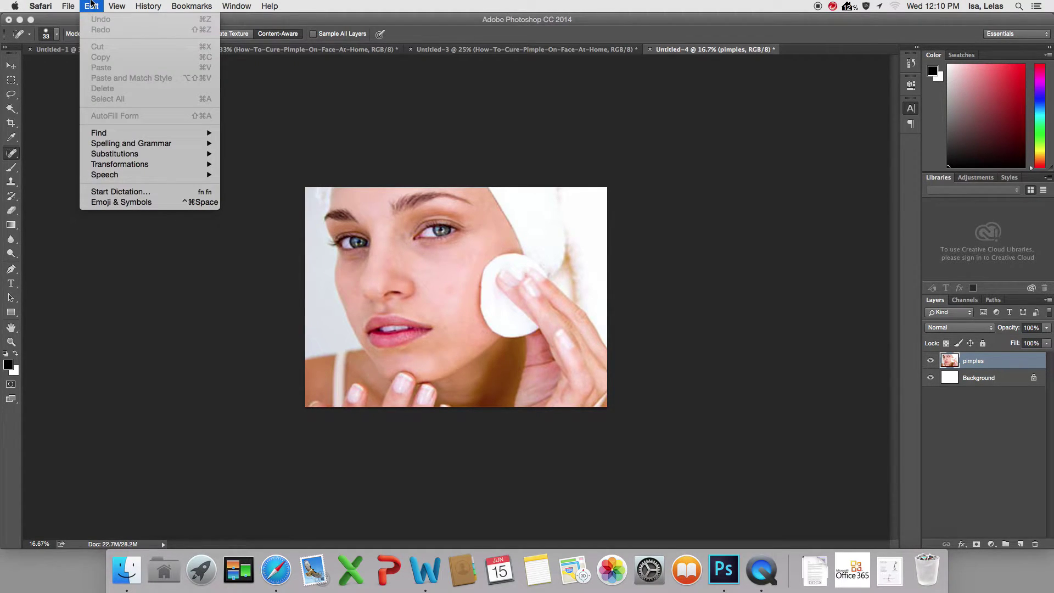
click(77, 99)
click(83, 6)
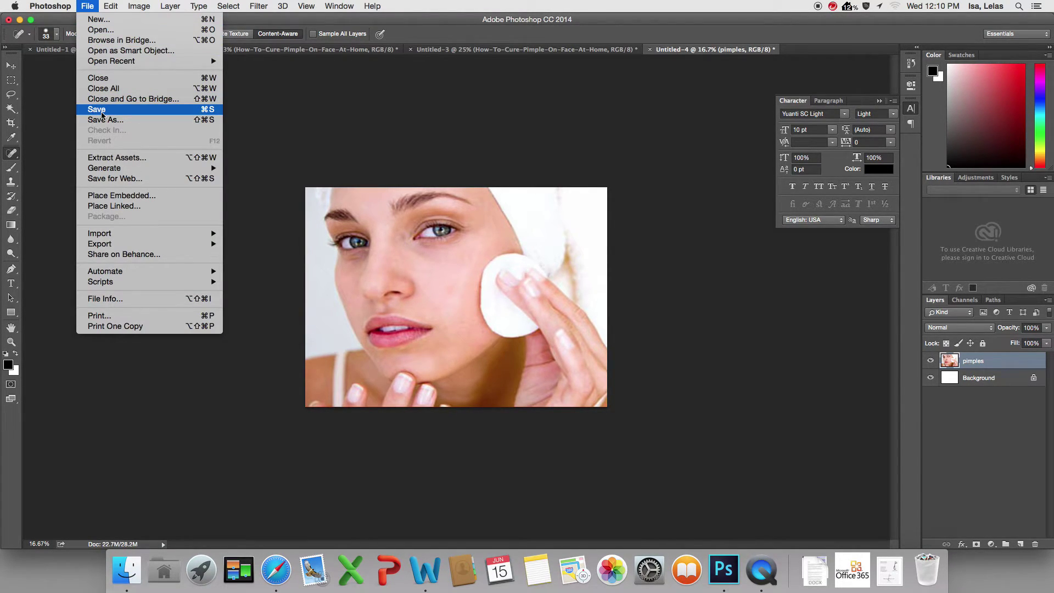
click(528, 171)
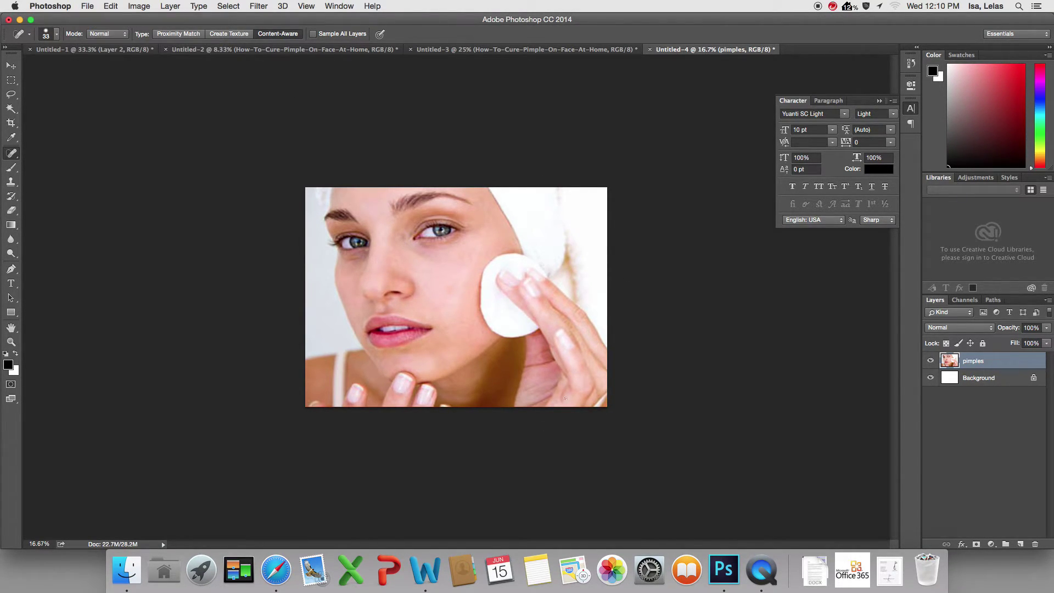